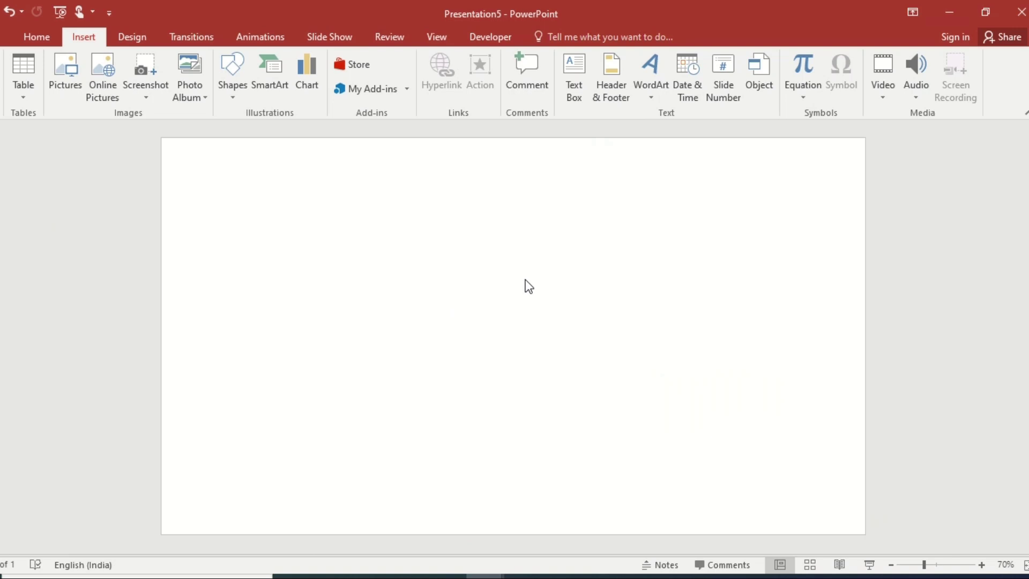
Set the slide background to a picture fill using Picture1.jpg
right_click(525, 282)
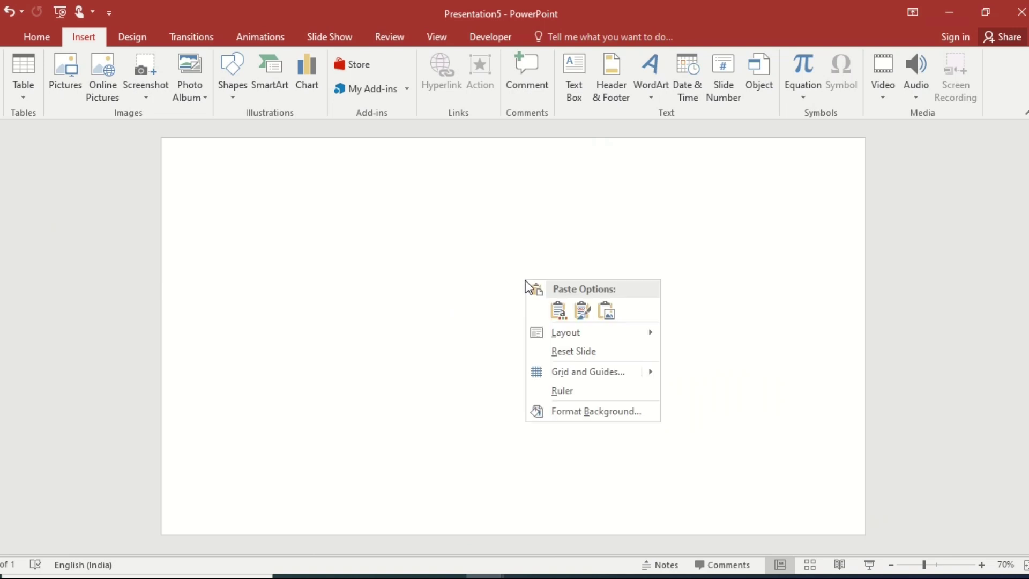
click(635, 412)
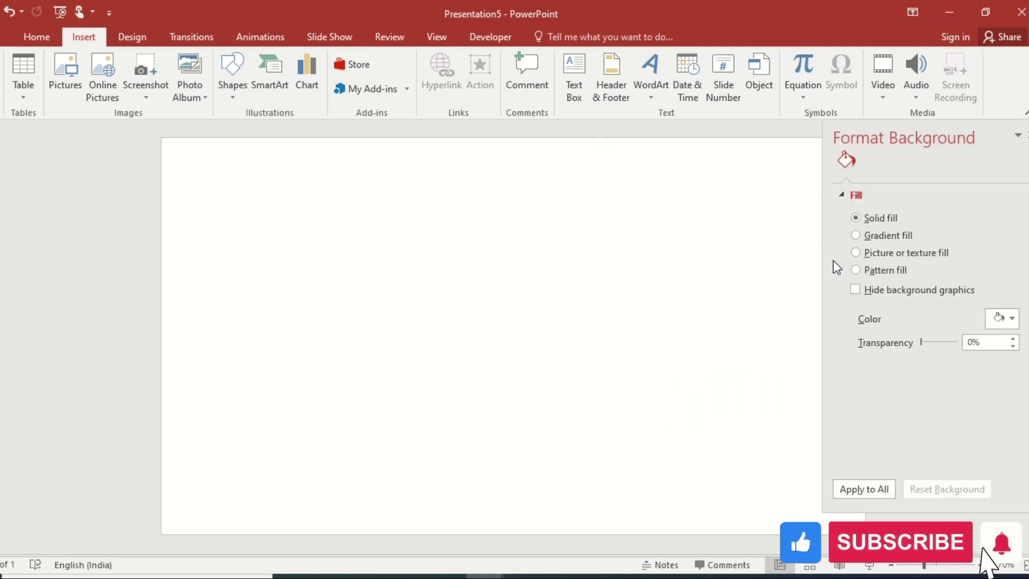
click(856, 251)
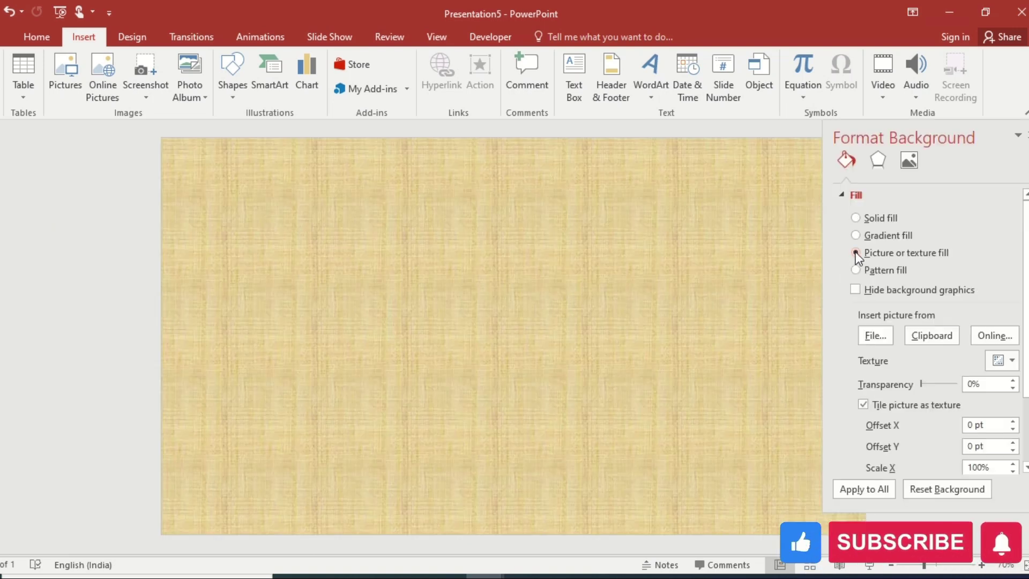
click(876, 335)
click(799, 264)
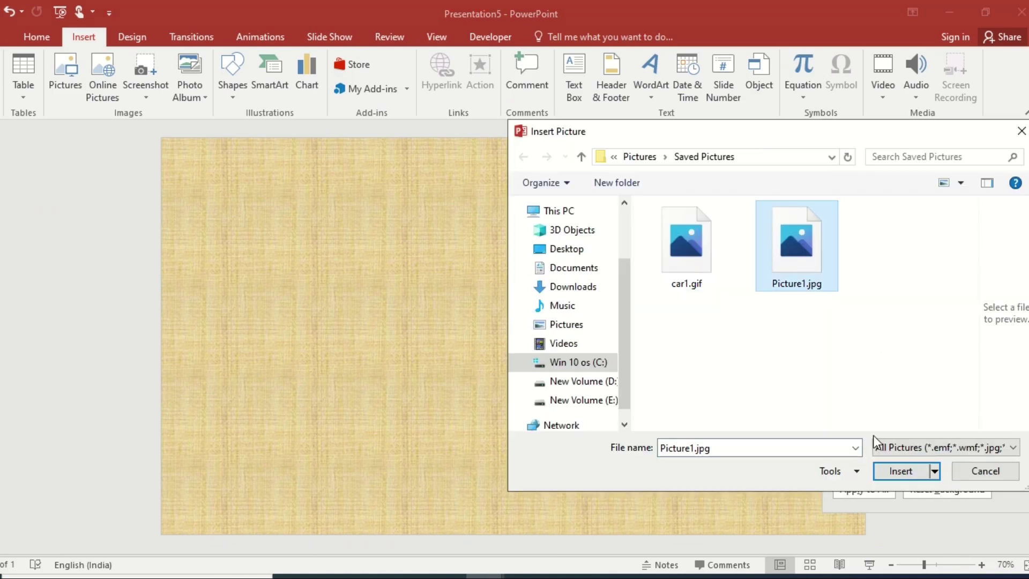
click(892, 470)
click(1026, 135)
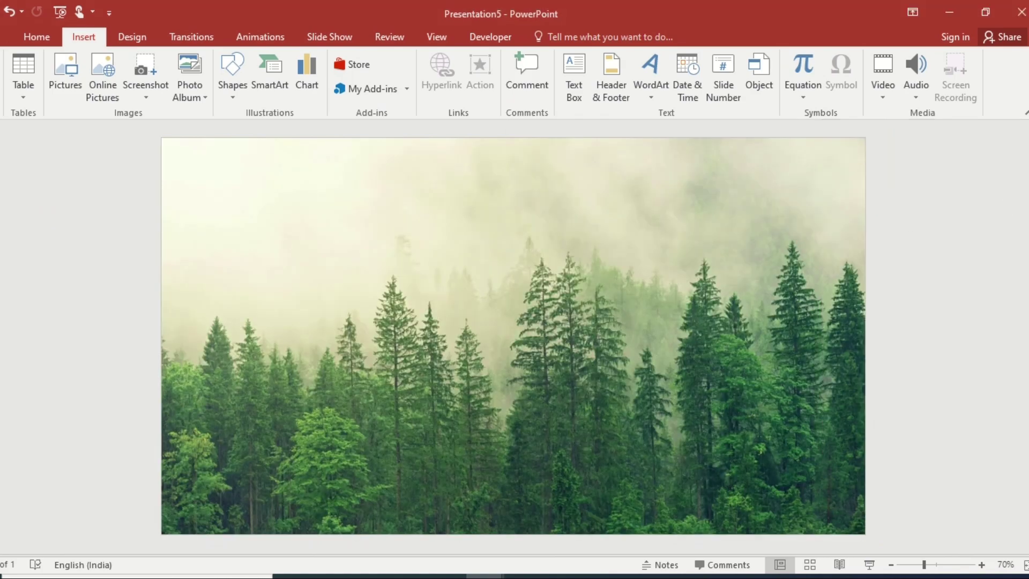
Insert Picture1.jpg onto the slide and enlarge it to cover the whole slide
click(76, 89)
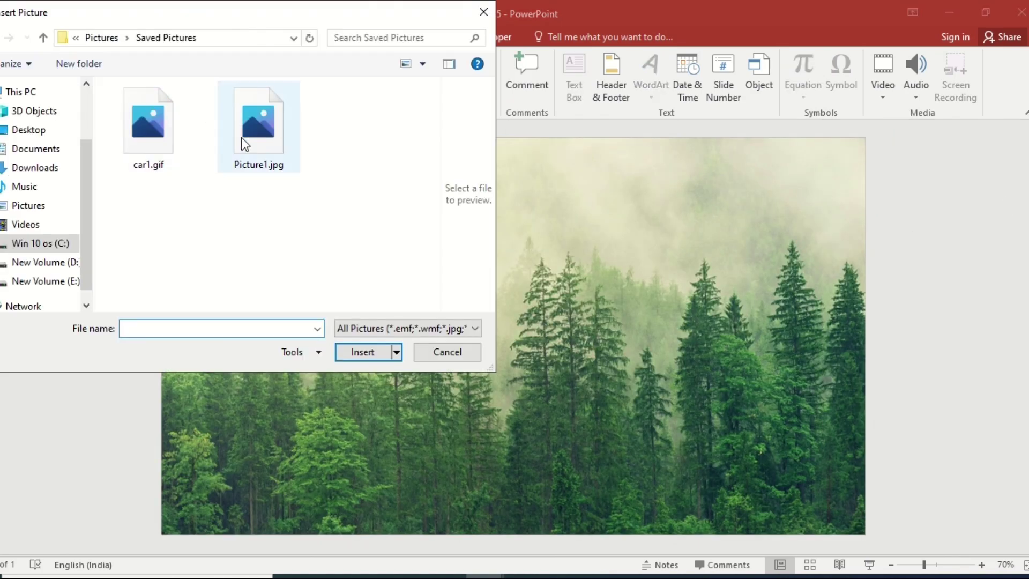
click(243, 143)
click(362, 351)
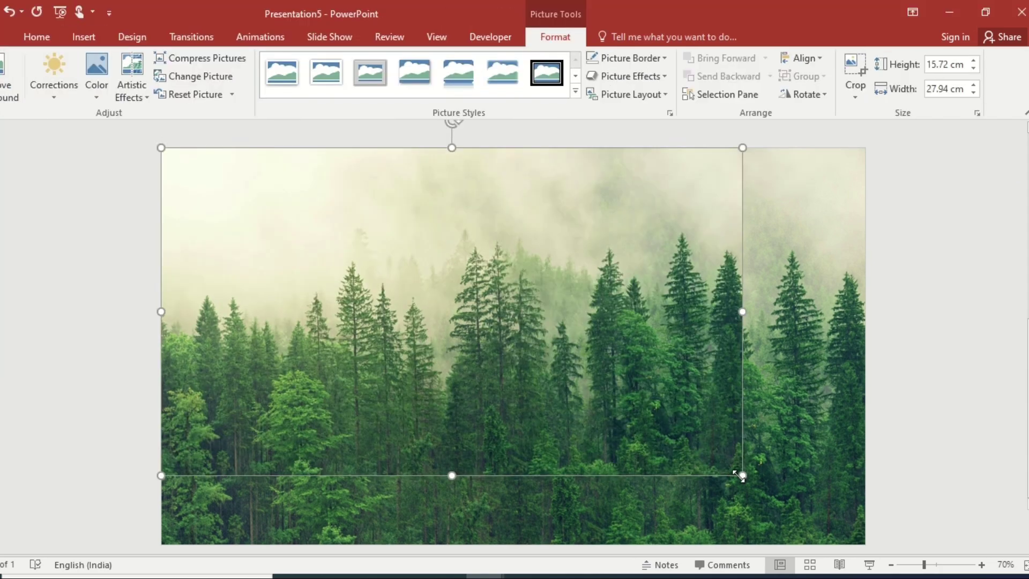
drag(741, 475, 864, 540)
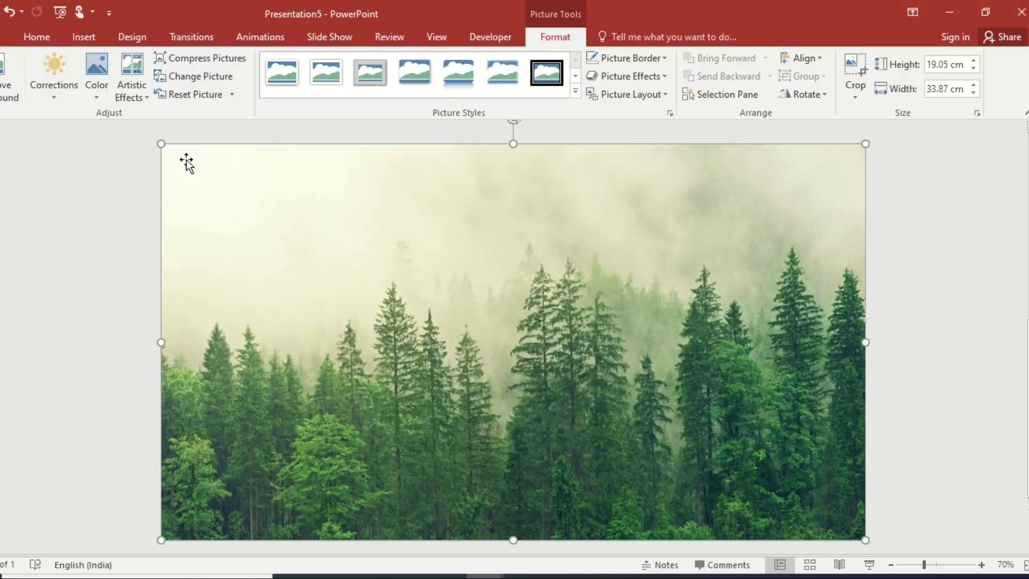
Draw a rectangle over the slide's left half and remove its outline
click(84, 37)
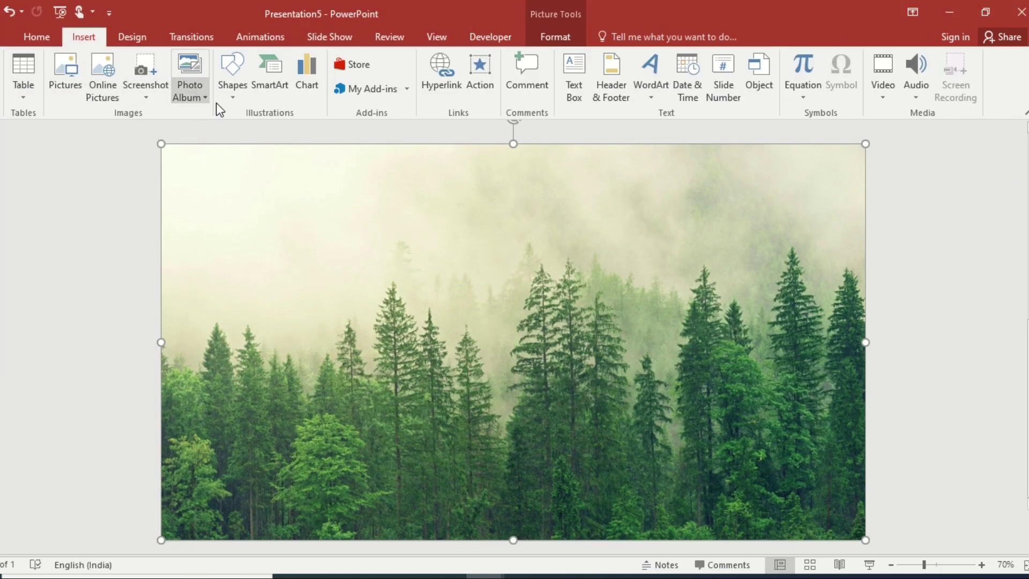
click(232, 80)
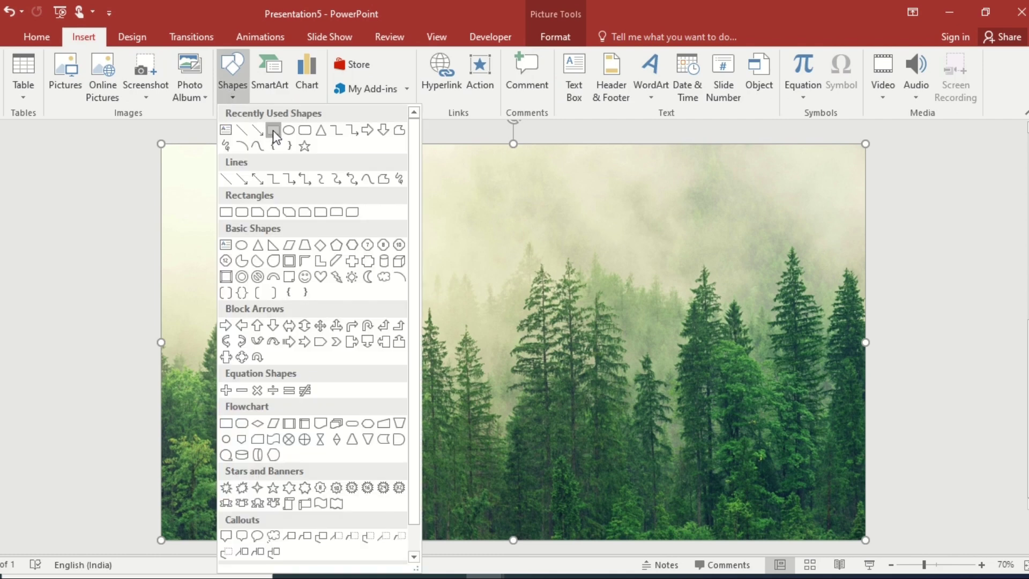
click(273, 129)
drag(160, 143, 512, 540)
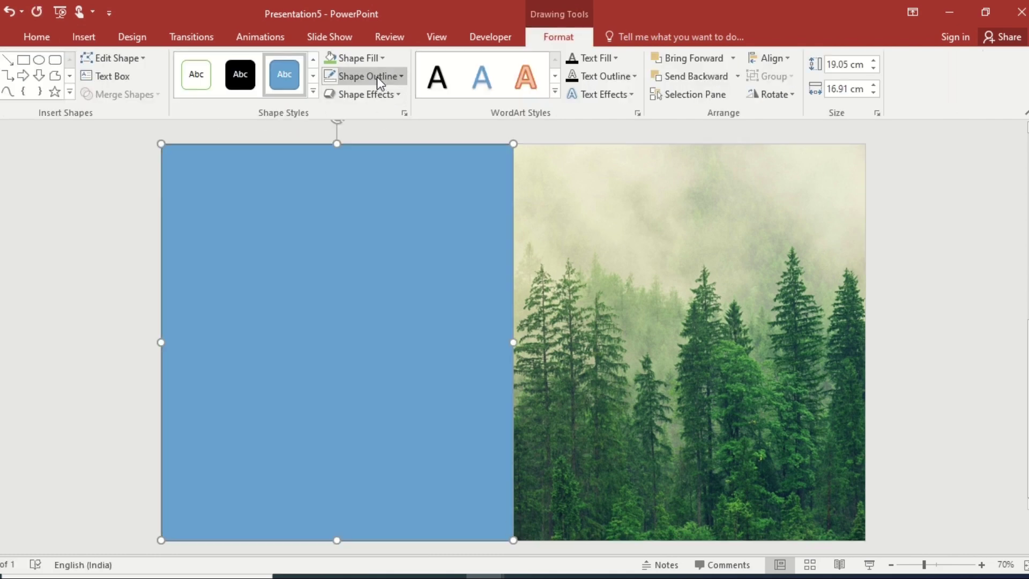
click(377, 75)
click(388, 214)
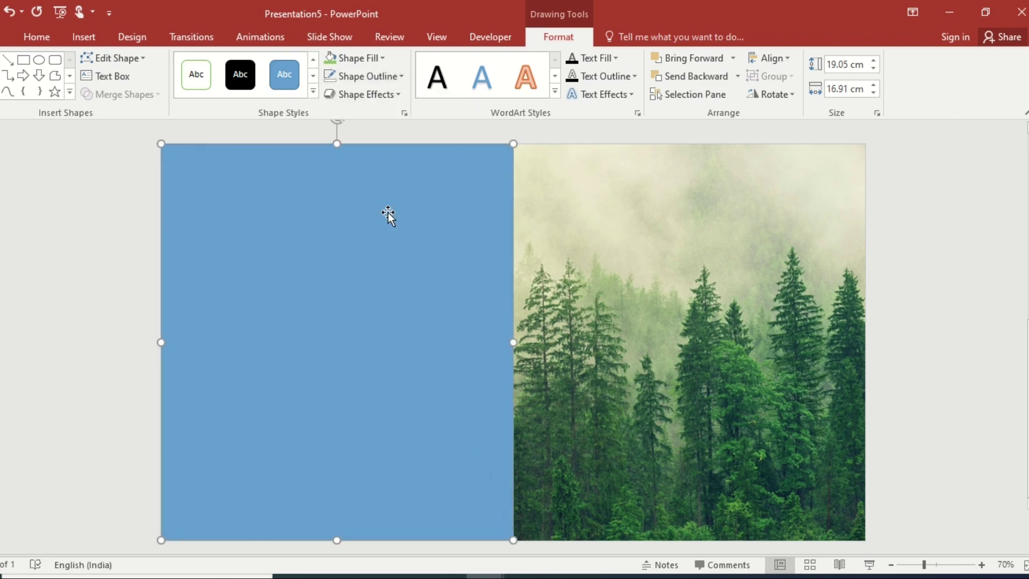
With Edit Points, bend the blue rectangle's right edge into a flowing S-curve
click(116, 58)
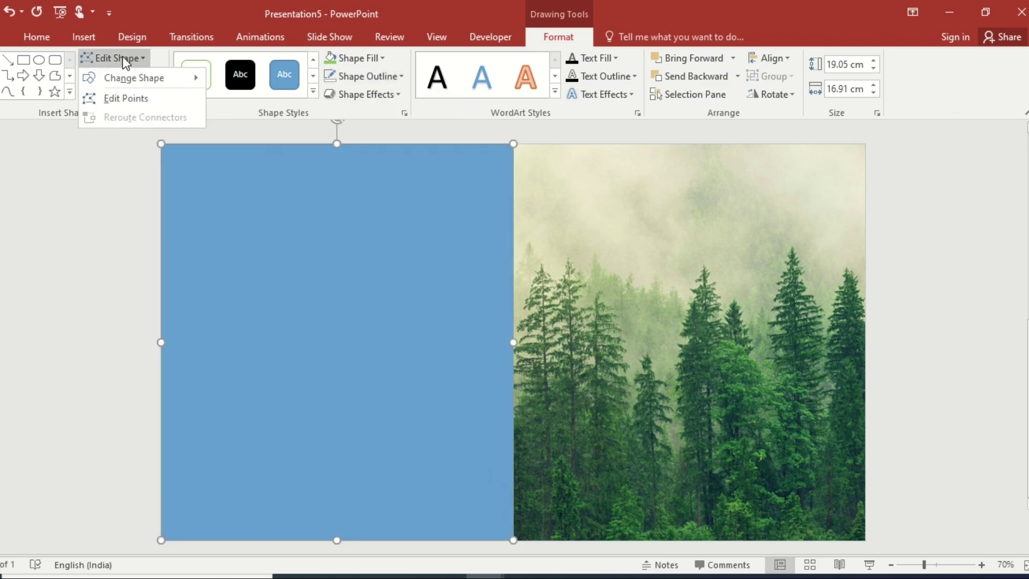
click(125, 98)
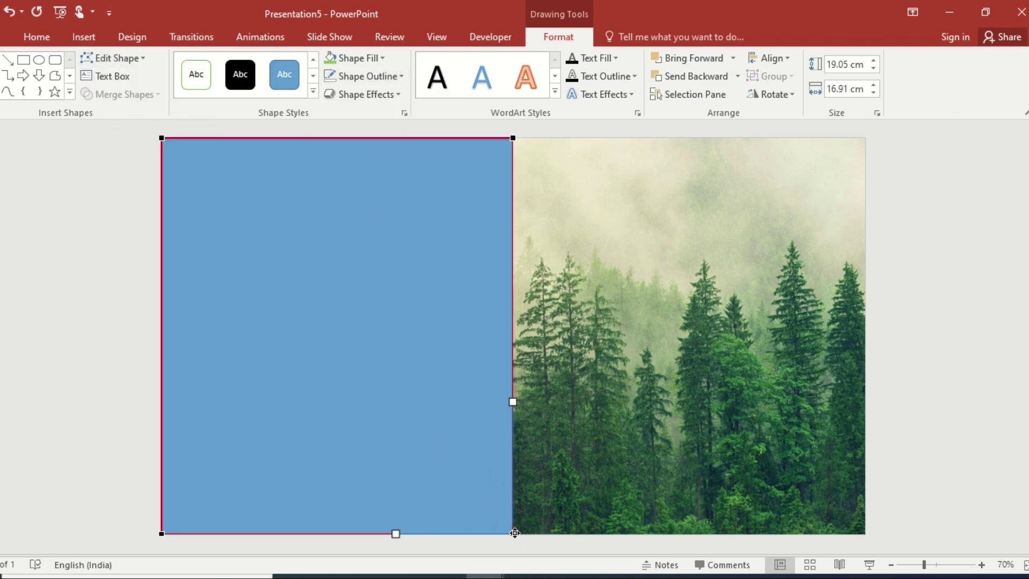
drag(513, 406, 681, 483)
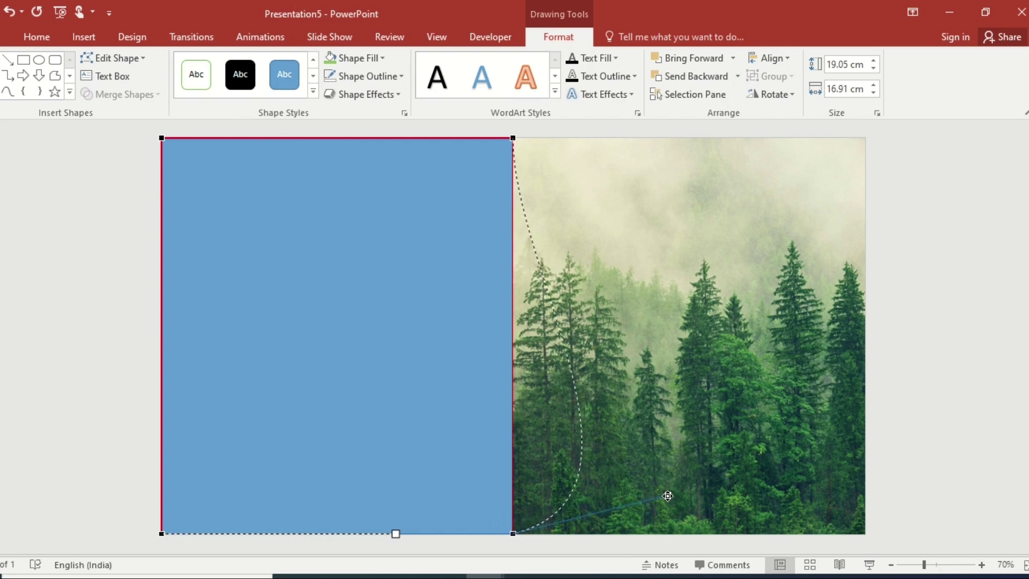
click(513, 138)
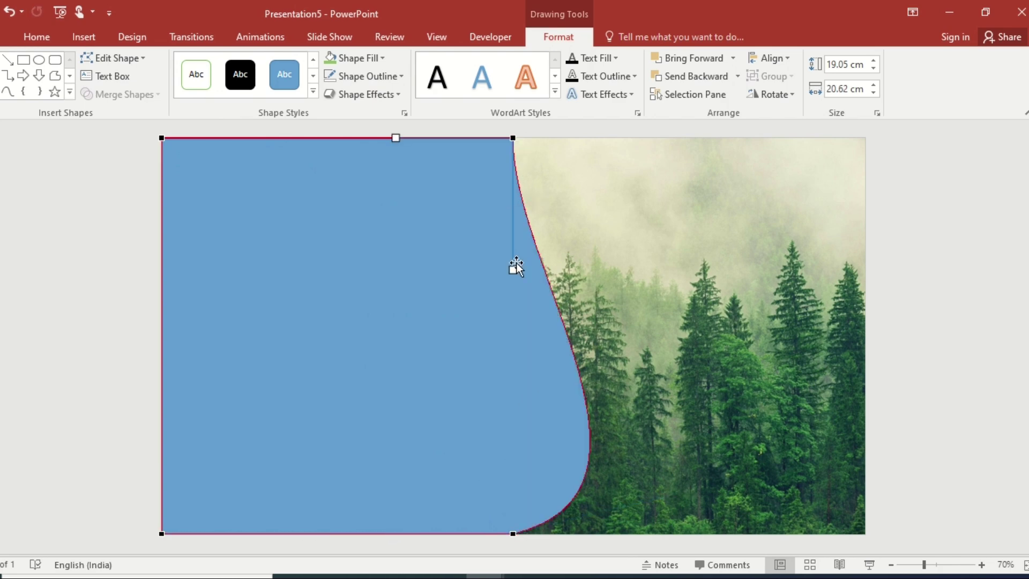
drag(511, 268, 497, 270)
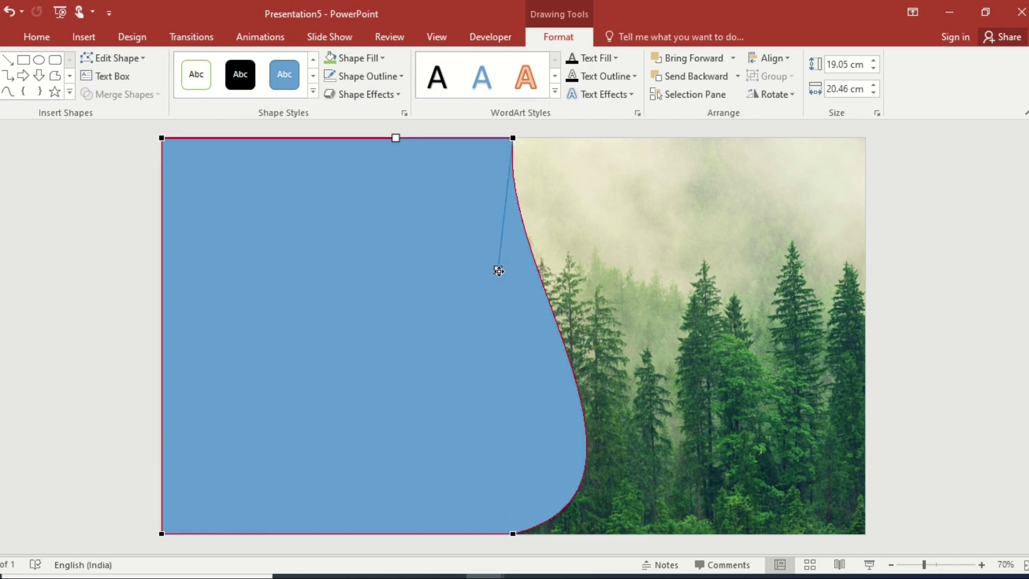
click(603, 273)
double_click(390, 263)
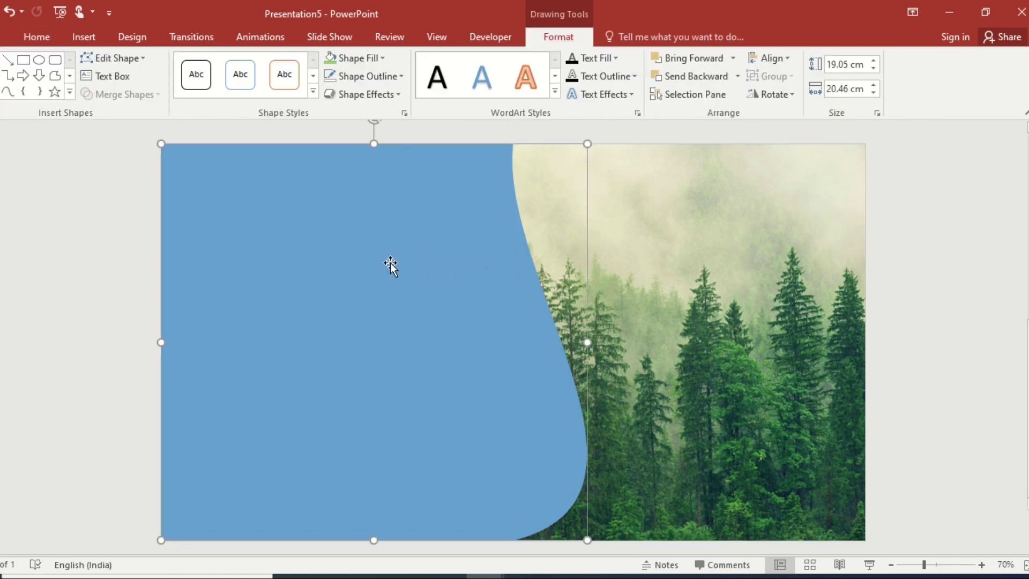
Duplicate the curved shape to the right, then intersect the forest picture with the left curve
drag(390, 263, 817, 300)
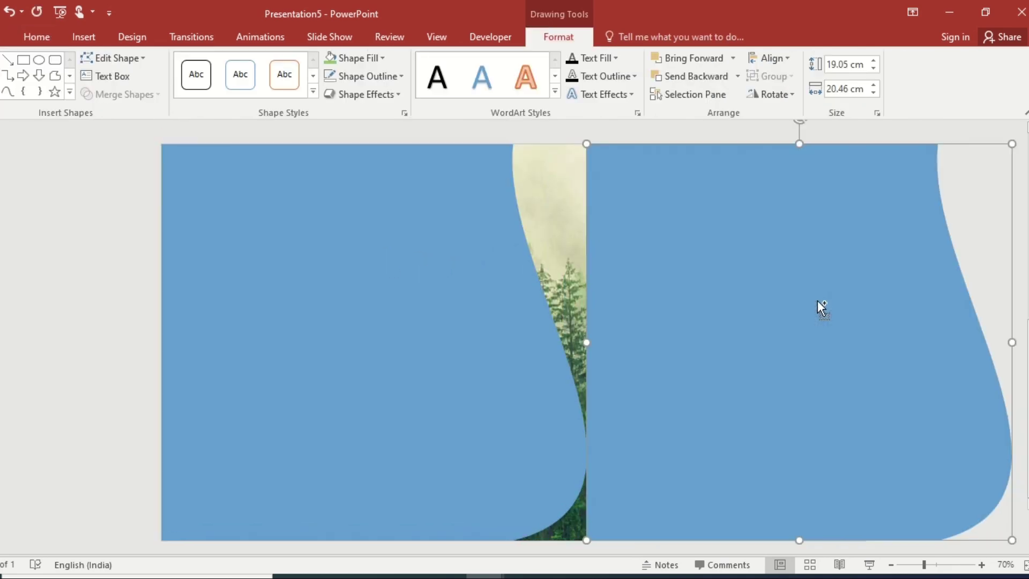
click(561, 209)
shift+click(443, 207)
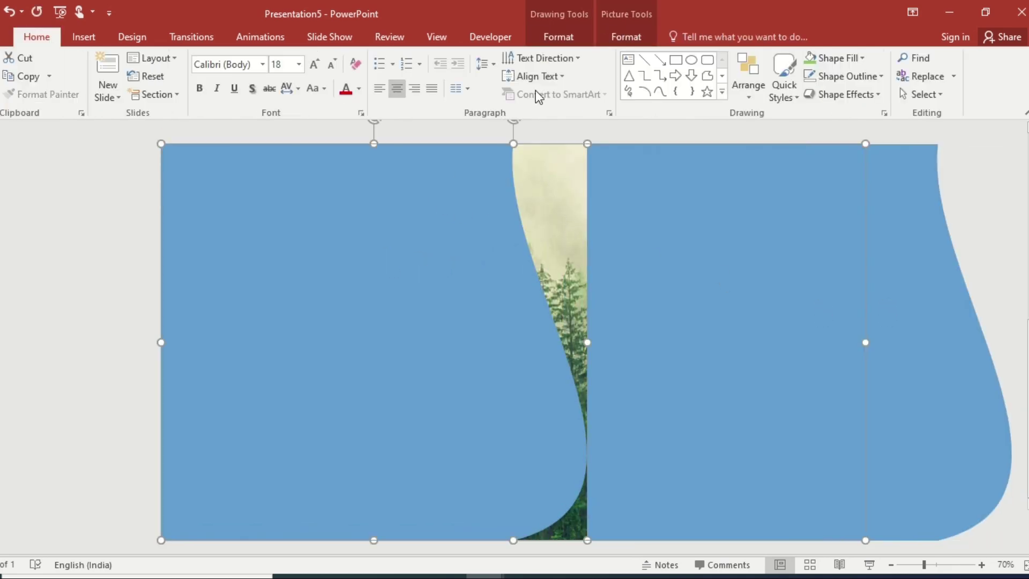
click(559, 37)
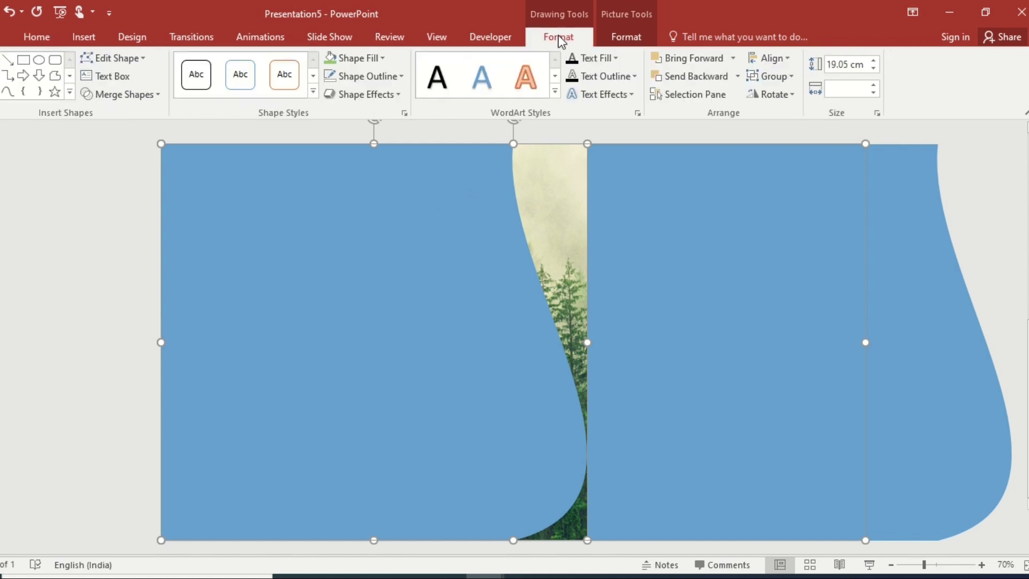
click(130, 94)
click(127, 170)
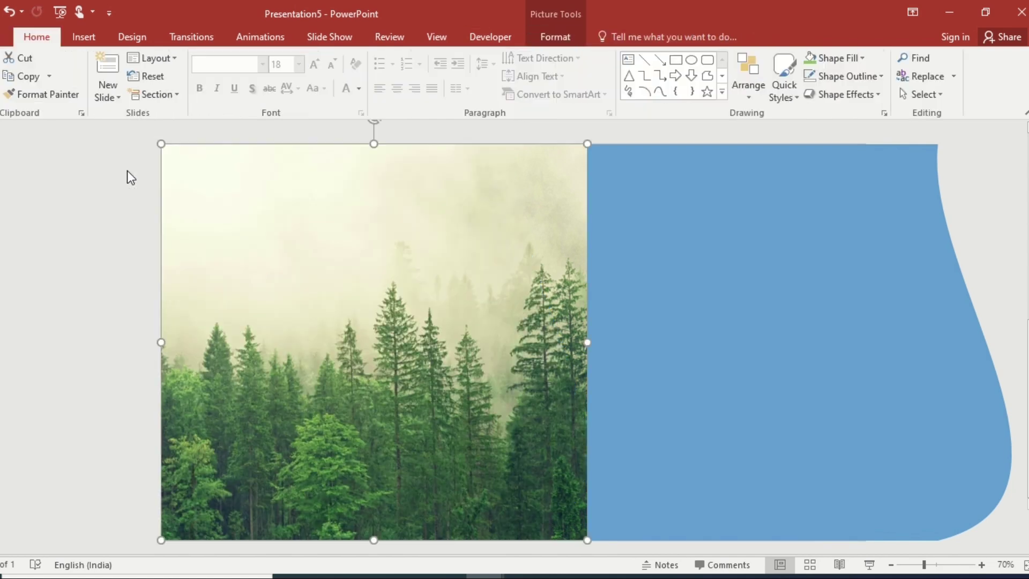
Give the clipped forest picture an outer shadow and move the blue curve onto the left half
right_click(427, 254)
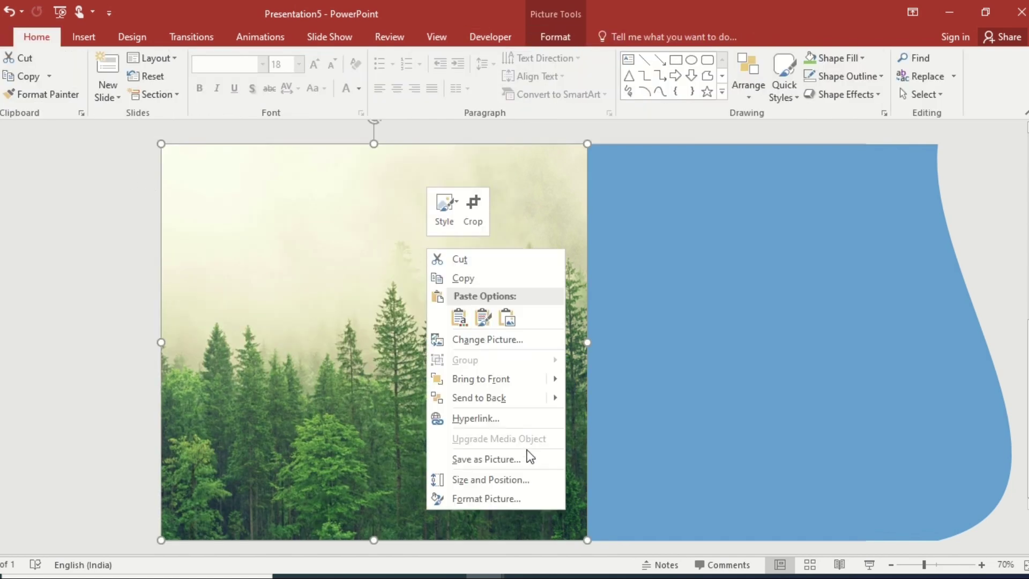
click(528, 498)
click(884, 196)
click(1007, 216)
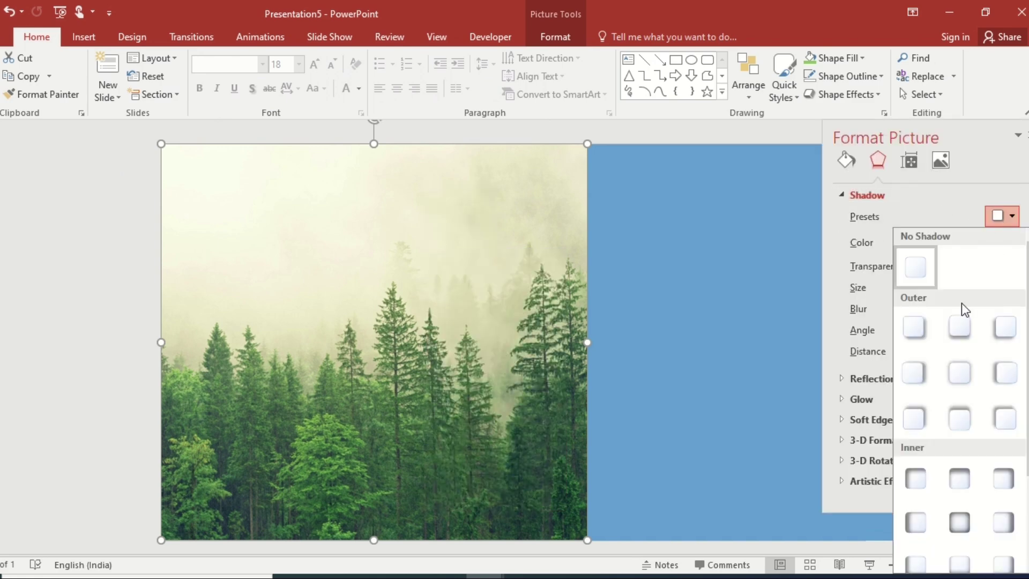
click(914, 372)
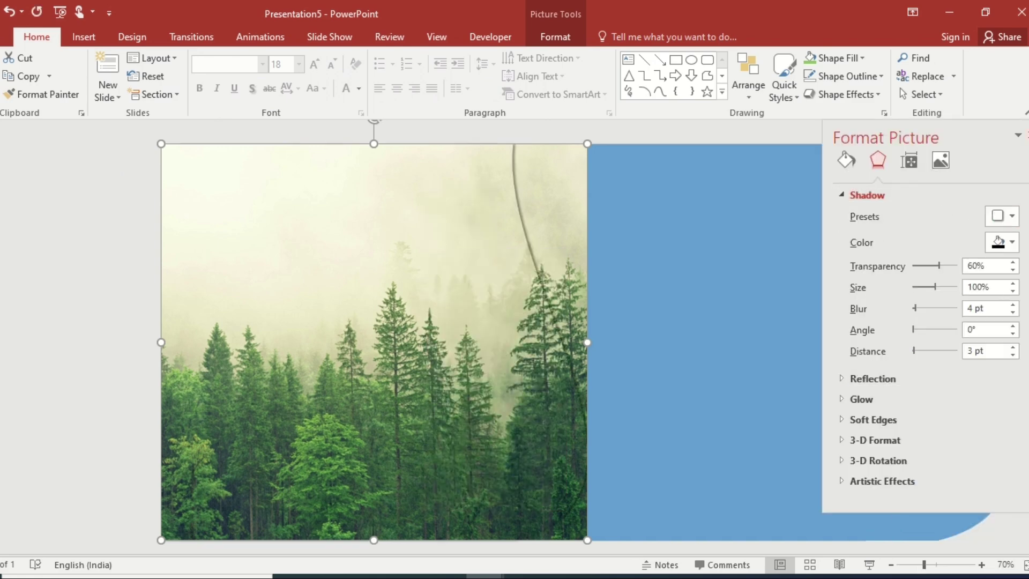
click(1026, 135)
click(811, 265)
drag(811, 266, 390, 266)
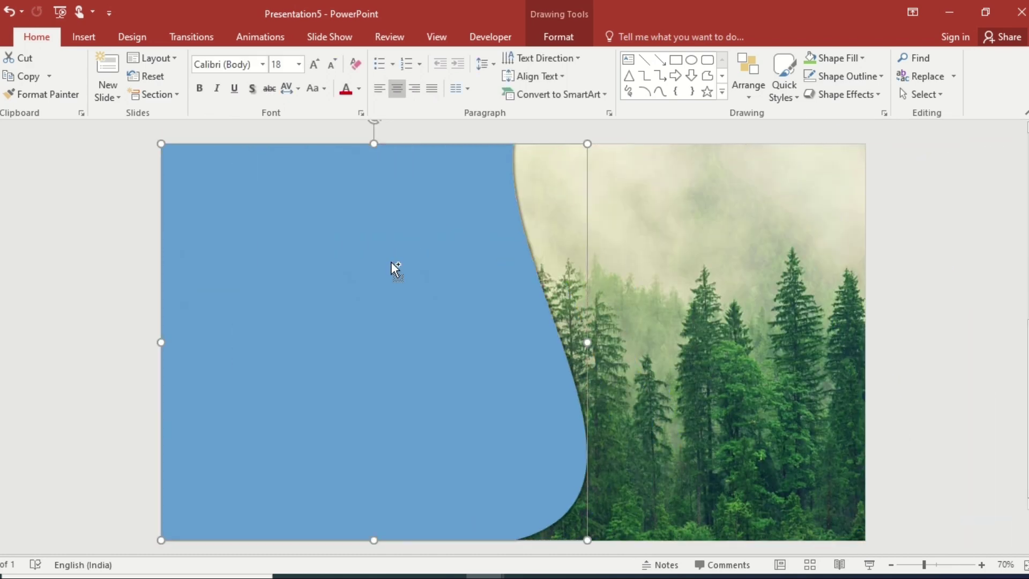
Add a slightly offset white copy of the curved shape behind the blue one
drag(400, 268, 418, 268)
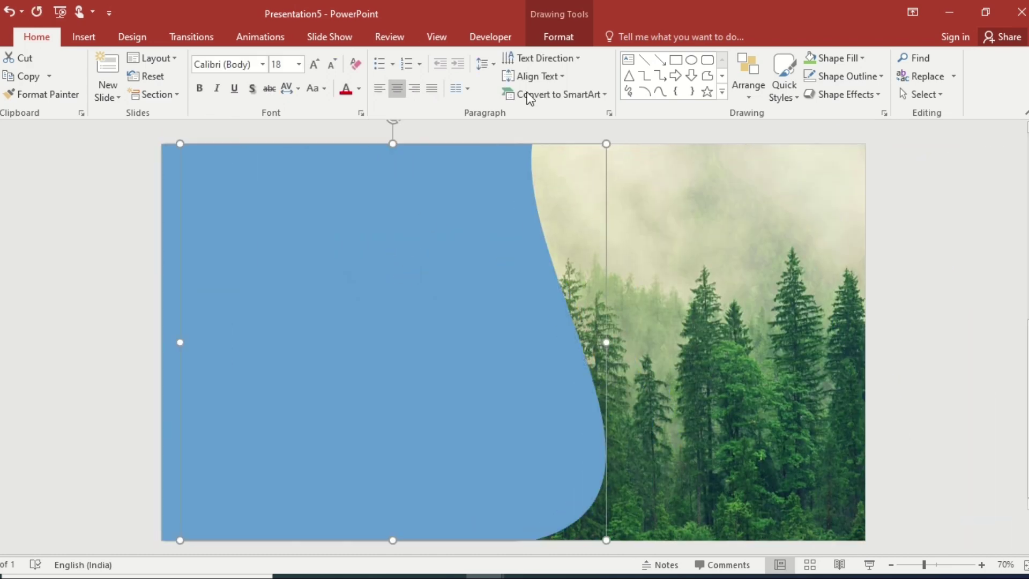
click(558, 37)
click(346, 60)
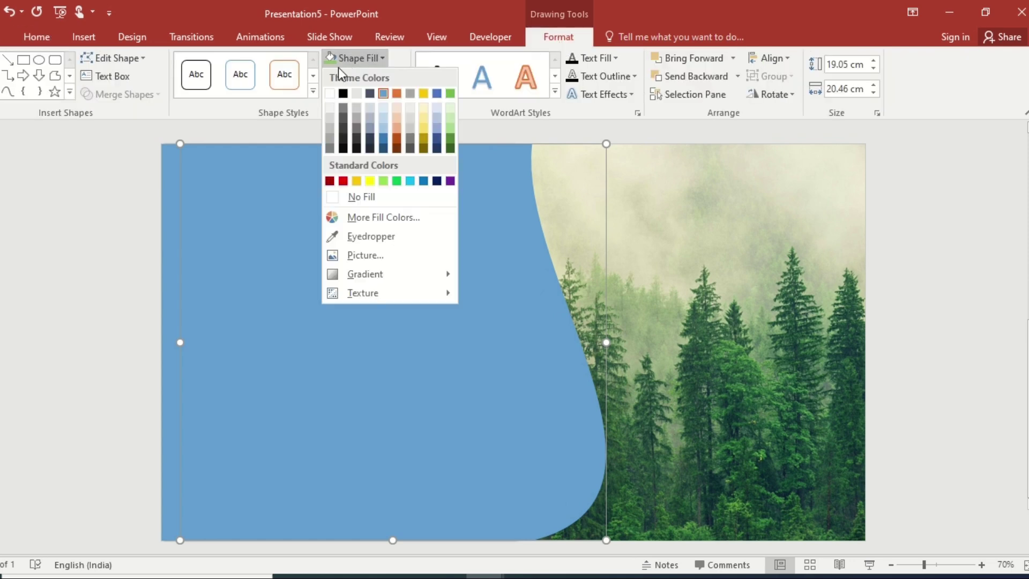
click(332, 88)
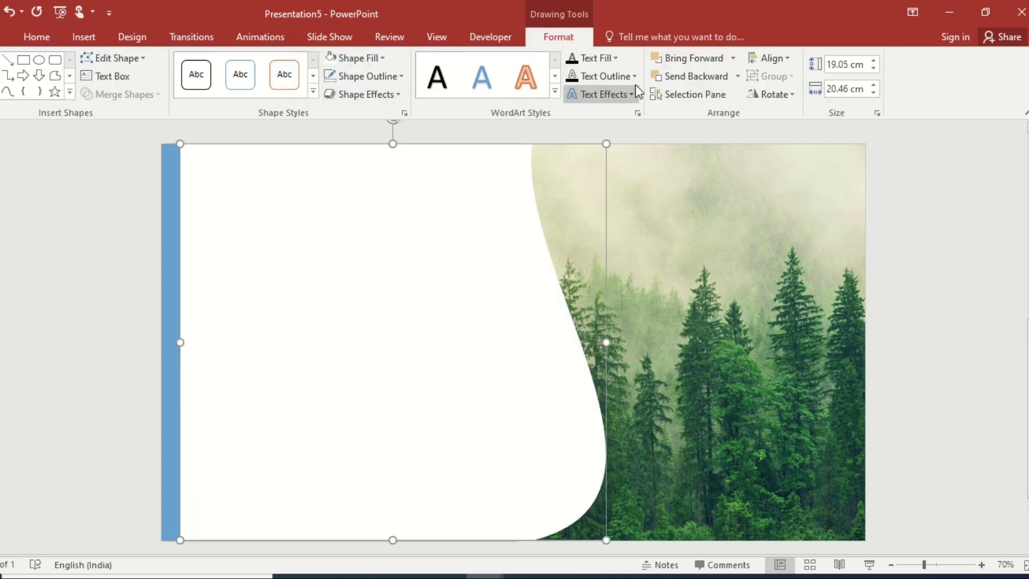
click(693, 75)
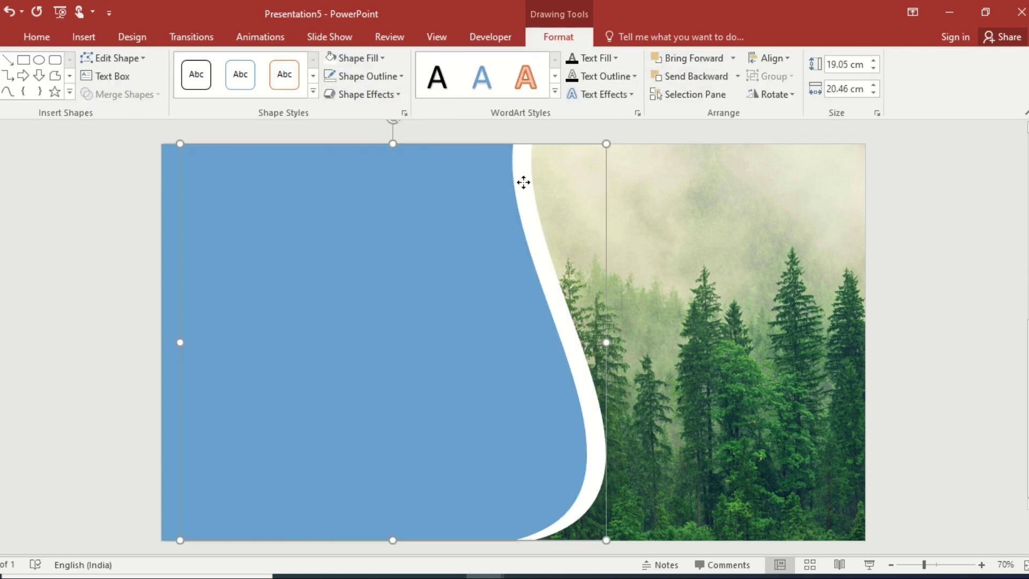
Add a black copy further right behind the blue shape, then begin tilting the white copy
drag(526, 191, 545, 192)
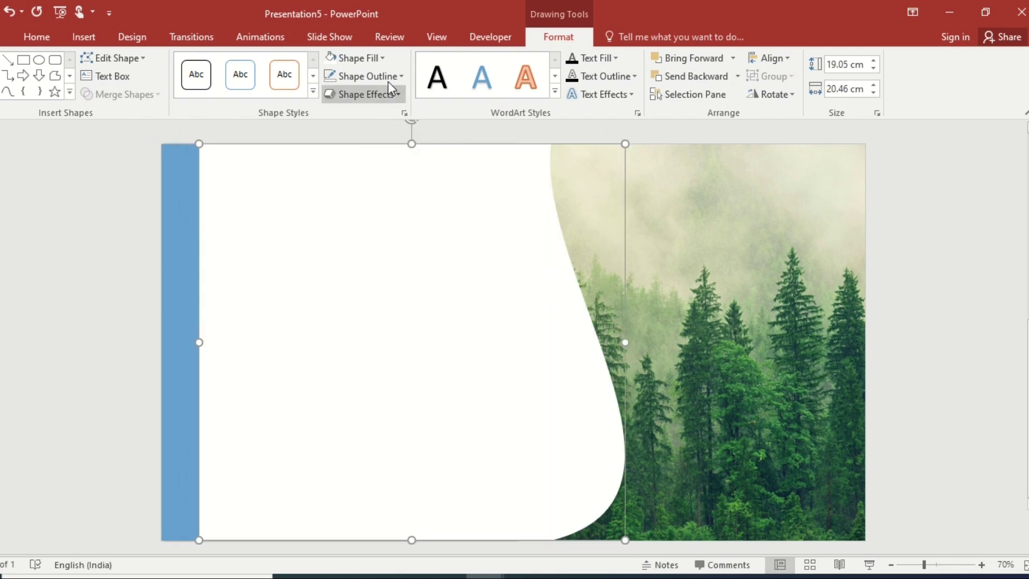
click(372, 59)
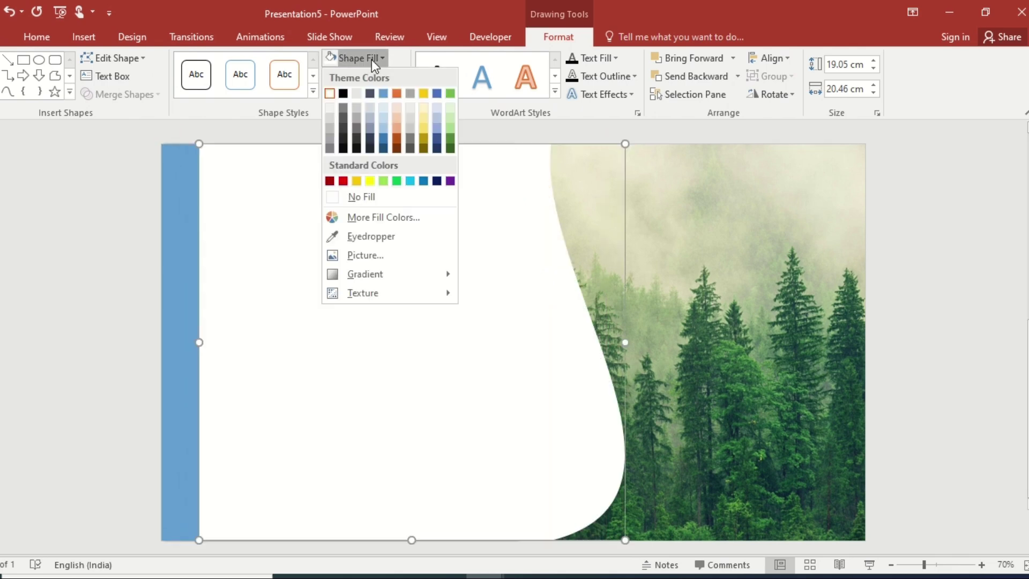
click(346, 92)
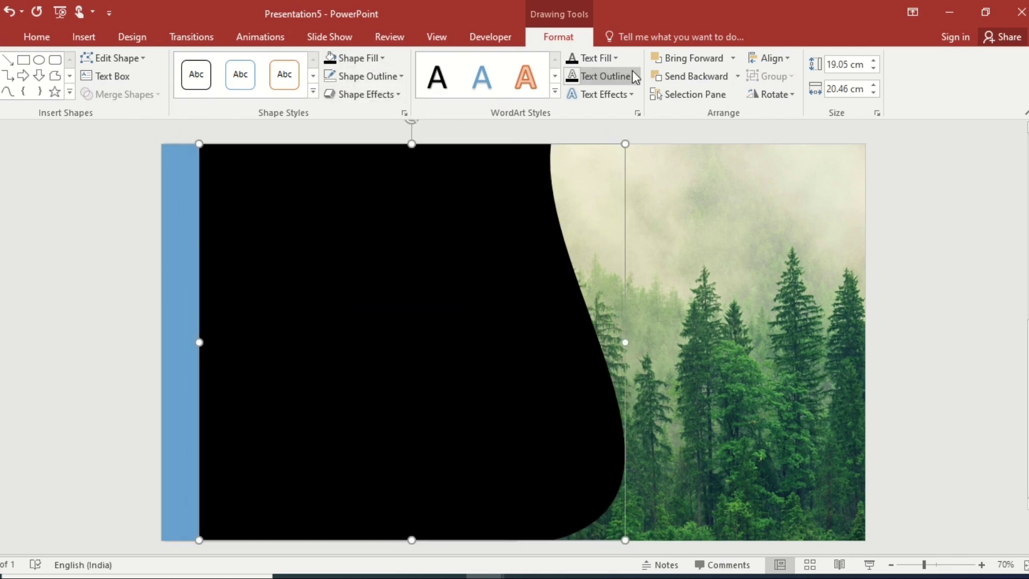
click(692, 77)
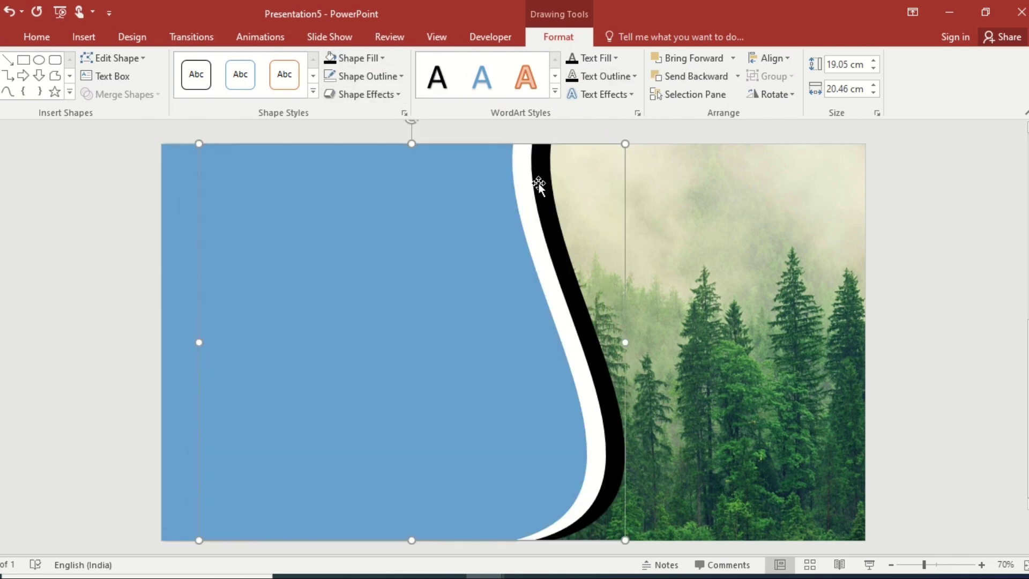
drag(526, 185, 524, 188)
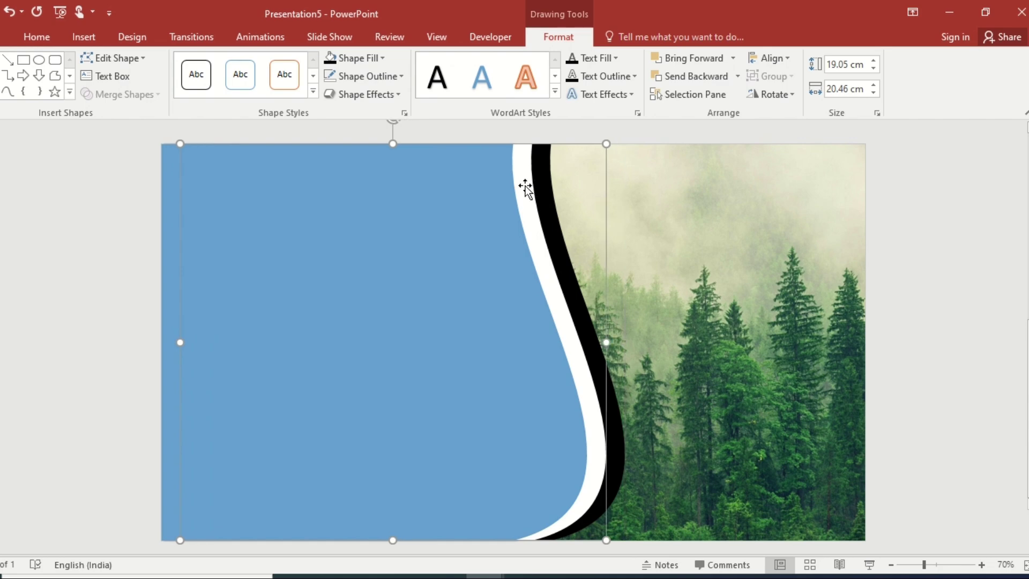
click(890, 564)
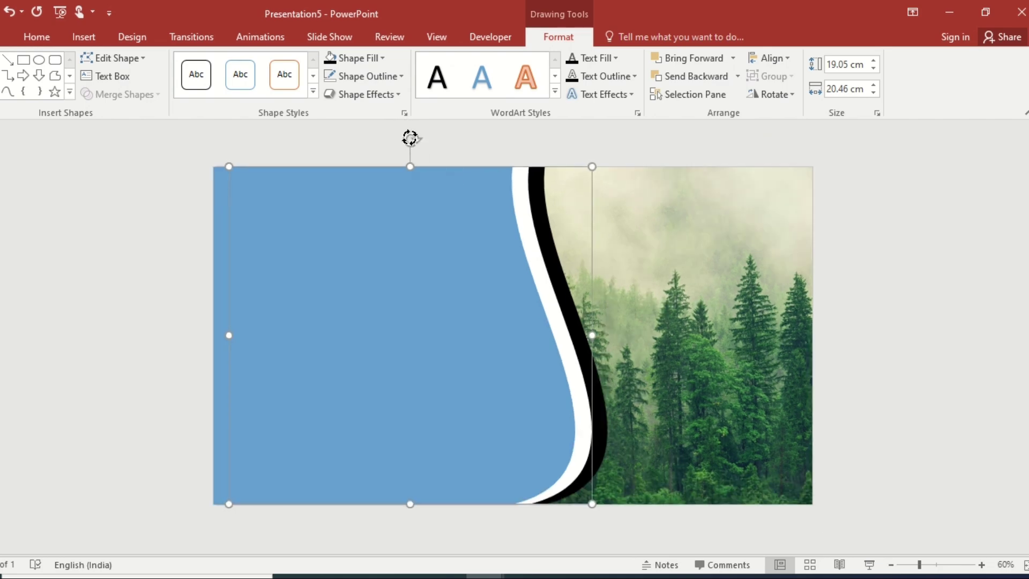
drag(410, 138, 430, 138)
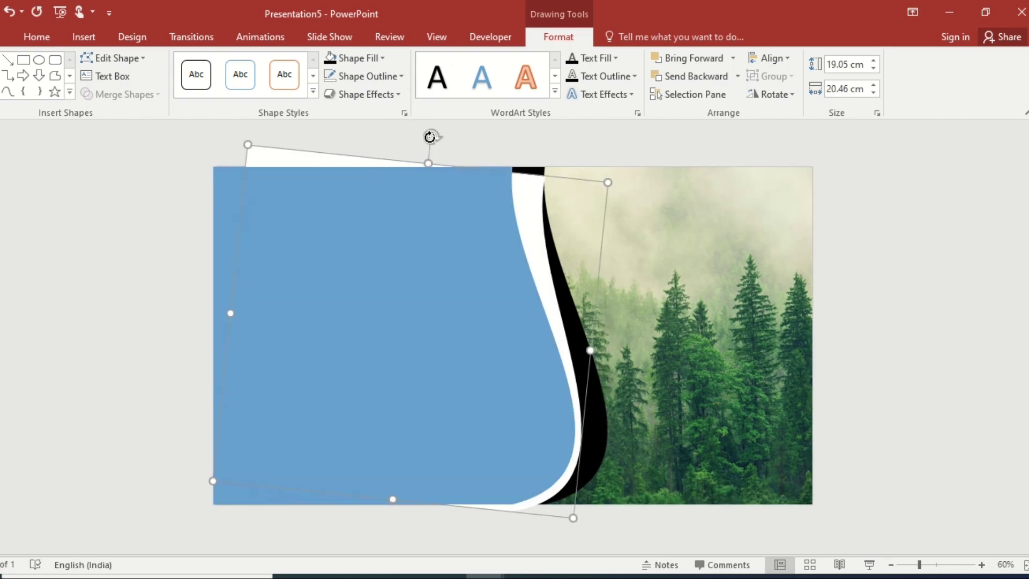
Tilt the white and black curved shapes clockwise
drag(430, 138, 430, 134)
click(599, 408)
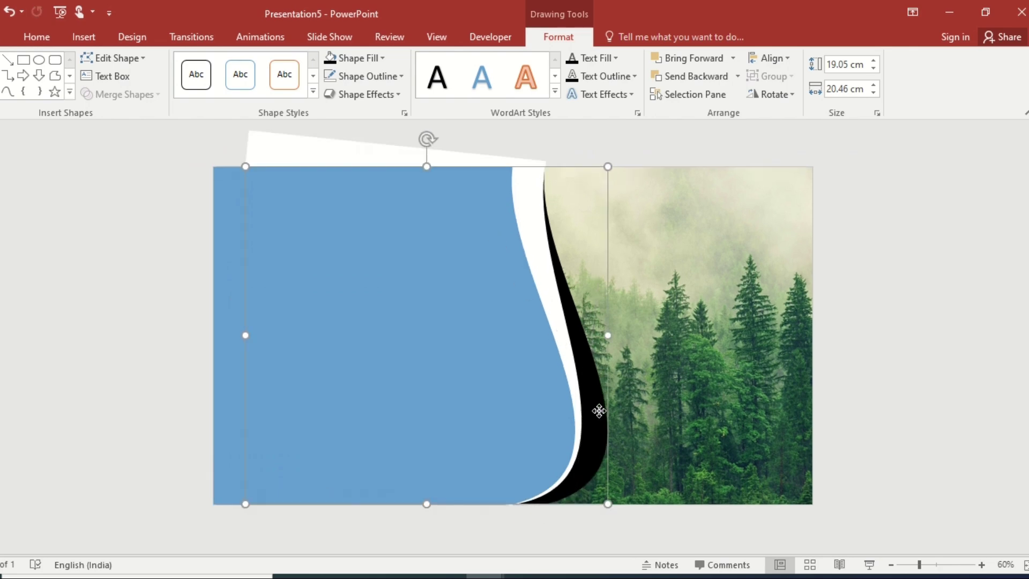
drag(426, 137, 462, 139)
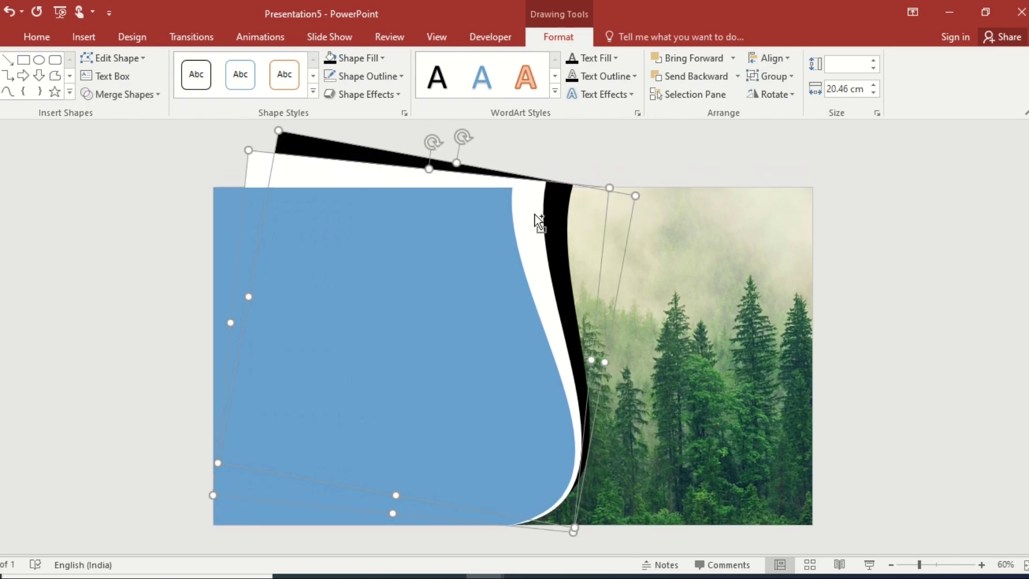
Copy the tilted shapes to the right and delete the left black curve
drag(538, 219, 905, 231)
click(561, 195)
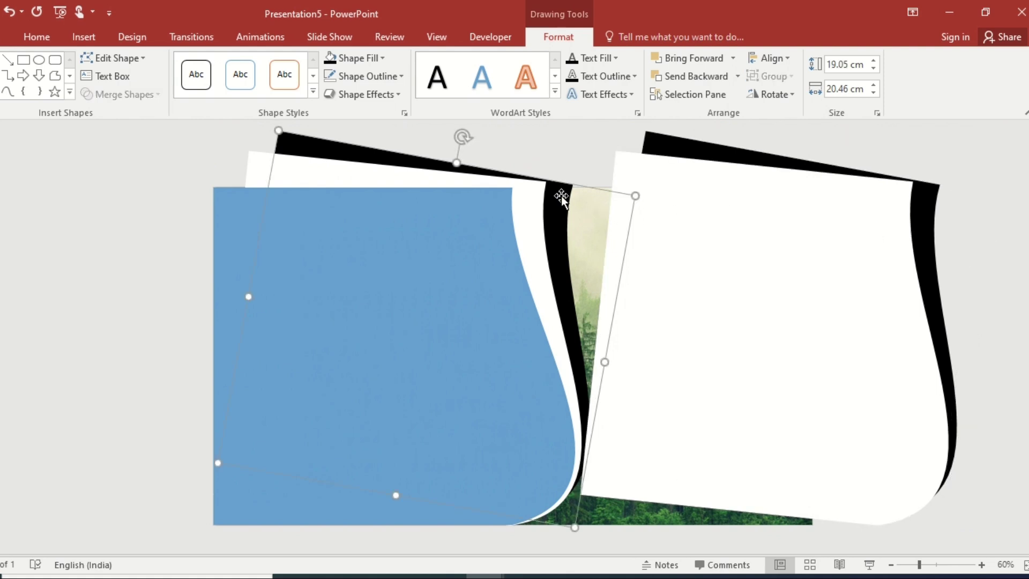
key(Delete)
Subtract the blue shape from the tilted white curve
click(532, 213)
shift+click(430, 236)
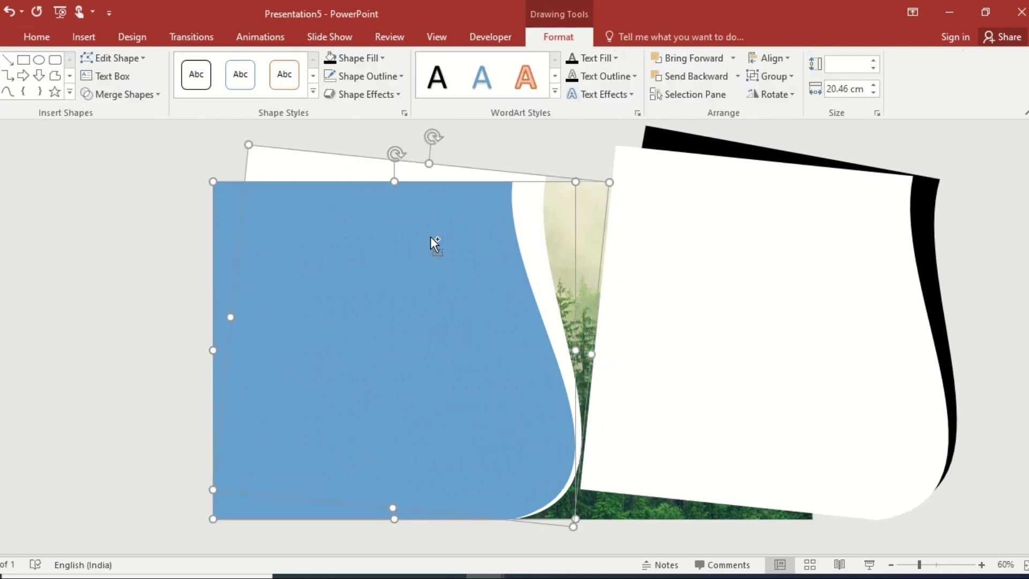
click(127, 94)
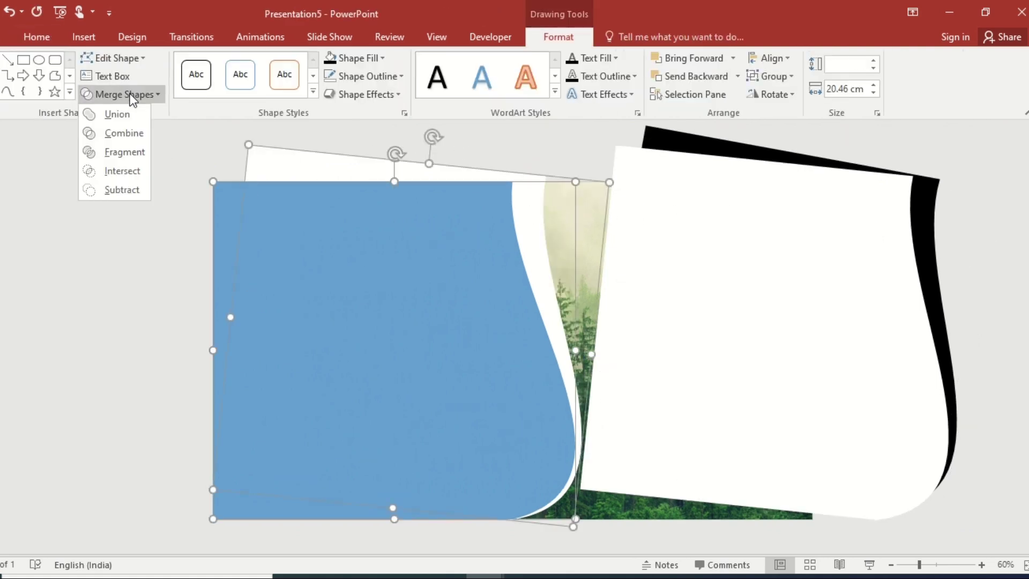
click(134, 190)
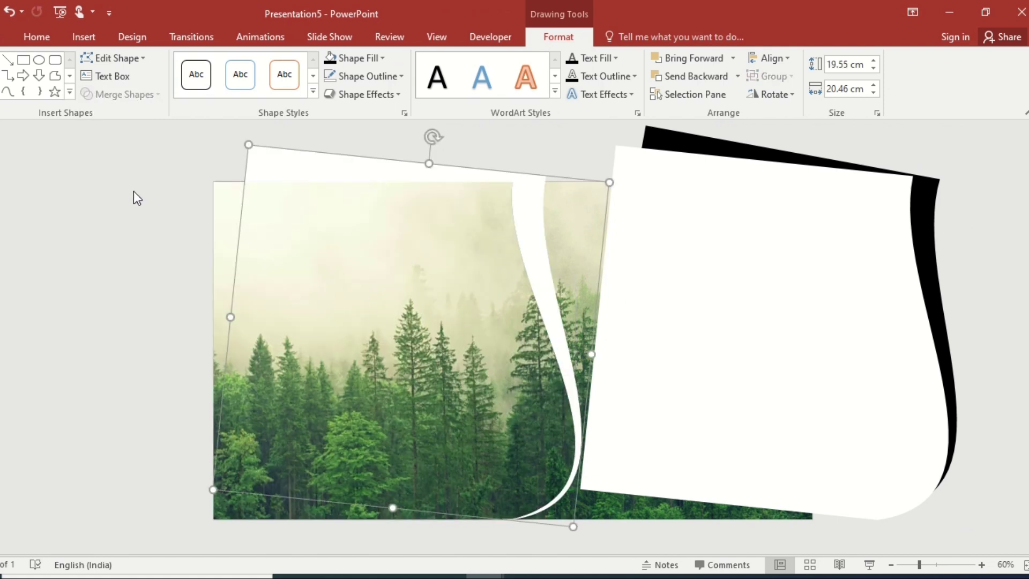
Subtract the right-hand white shape from the black one and nudge the stripe left
click(689, 143)
shift+click(720, 254)
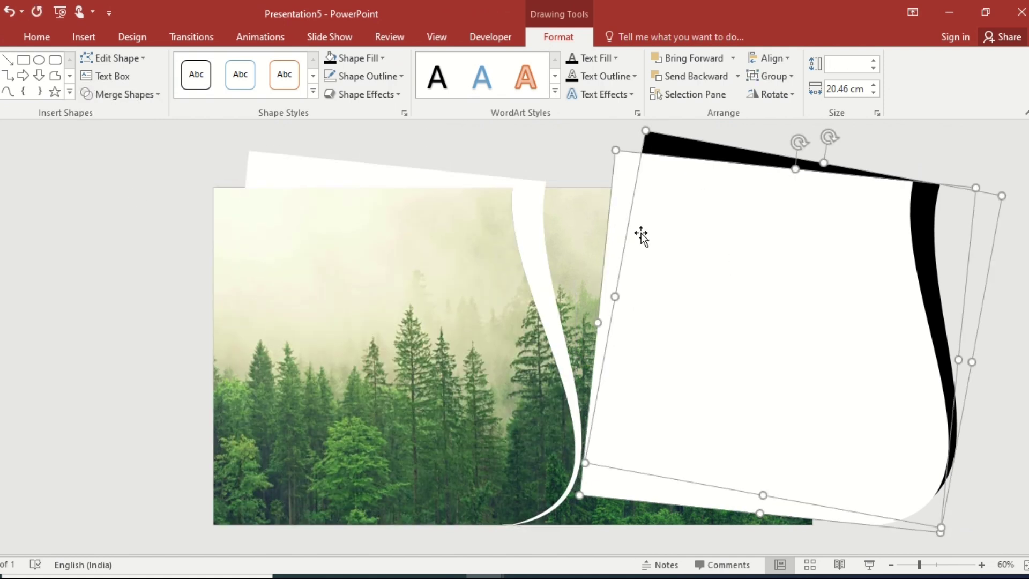
click(145, 96)
click(129, 190)
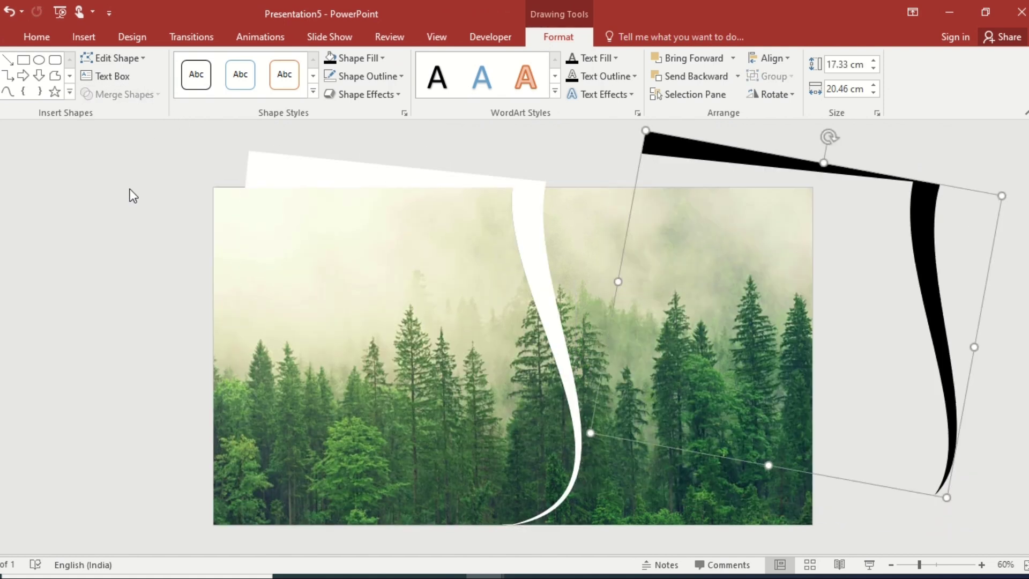
key(Left)
key(Left)
key(Left)
key(Left)
key(Left)
key(Left)
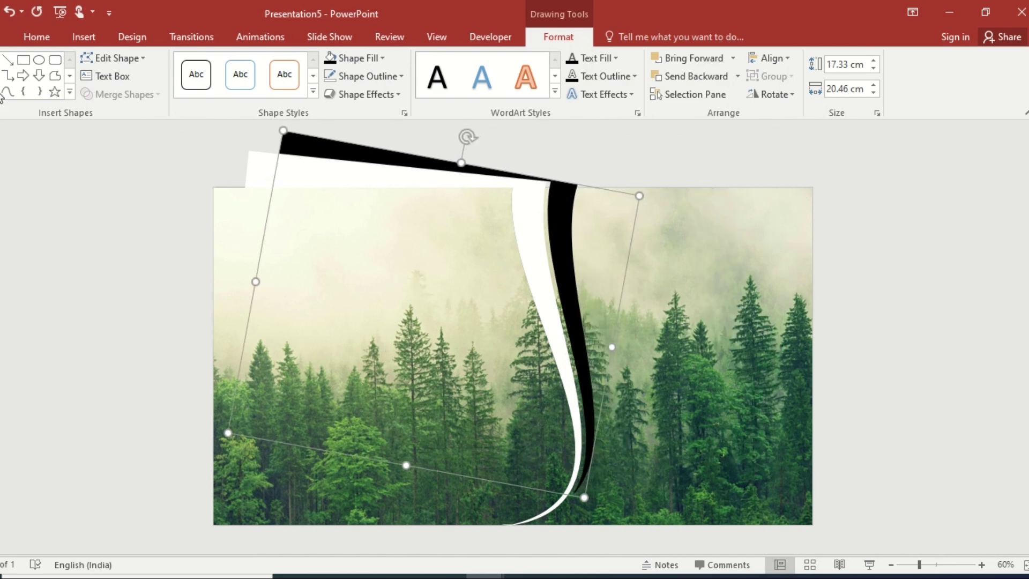
Fragment a top-edge rectangle with the curves and delete the top pieces
click(23, 59)
drag(183, 125, 608, 186)
shift+click(563, 228)
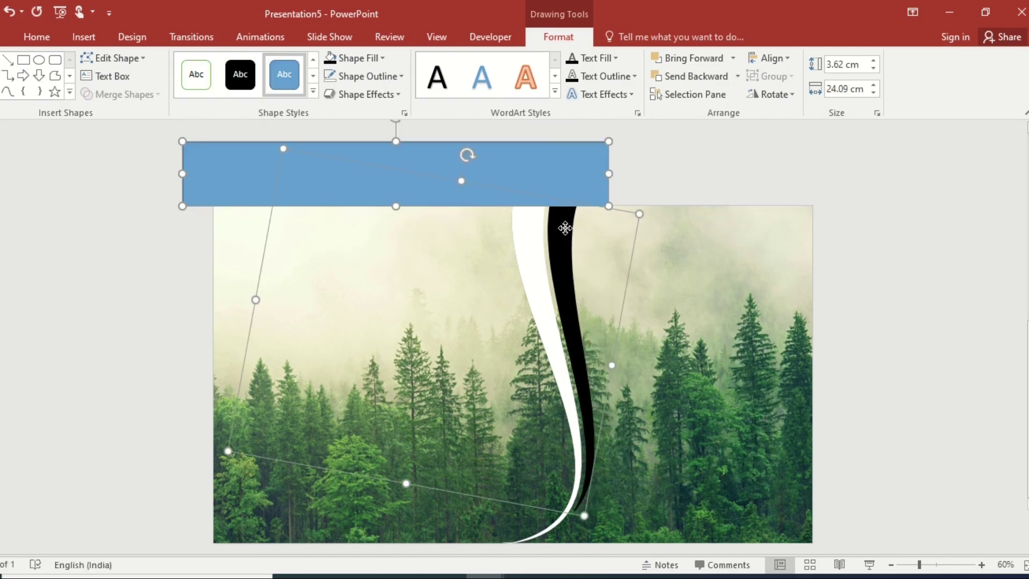
shift+click(540, 239)
click(128, 94)
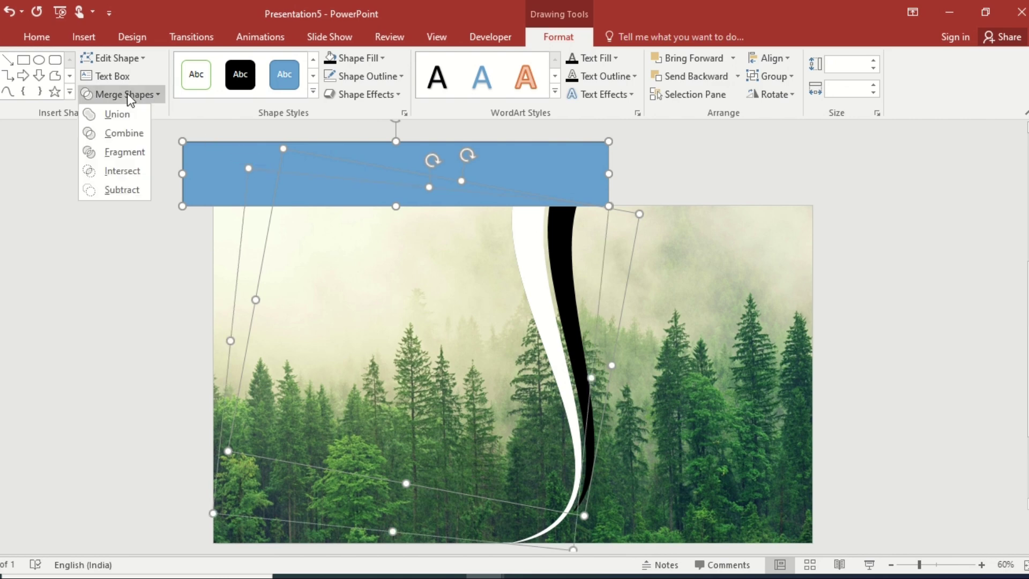
click(128, 152)
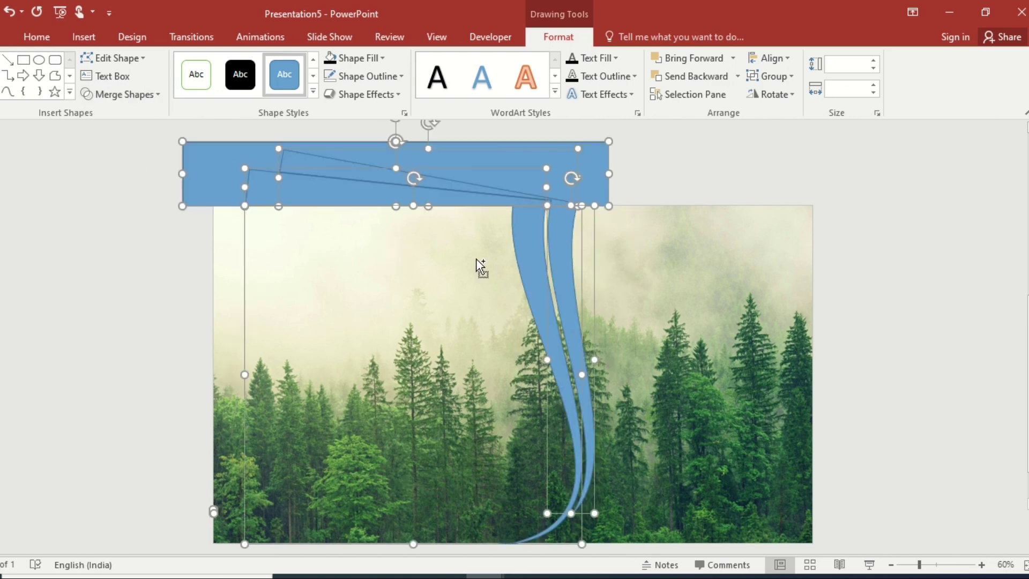
shift+click(554, 265)
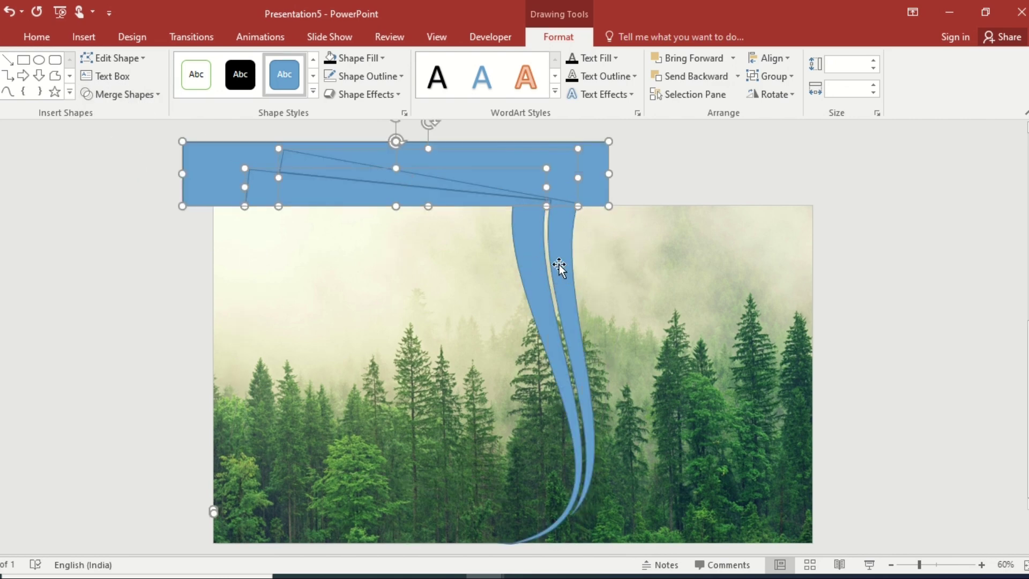
key(Delete)
click(566, 256)
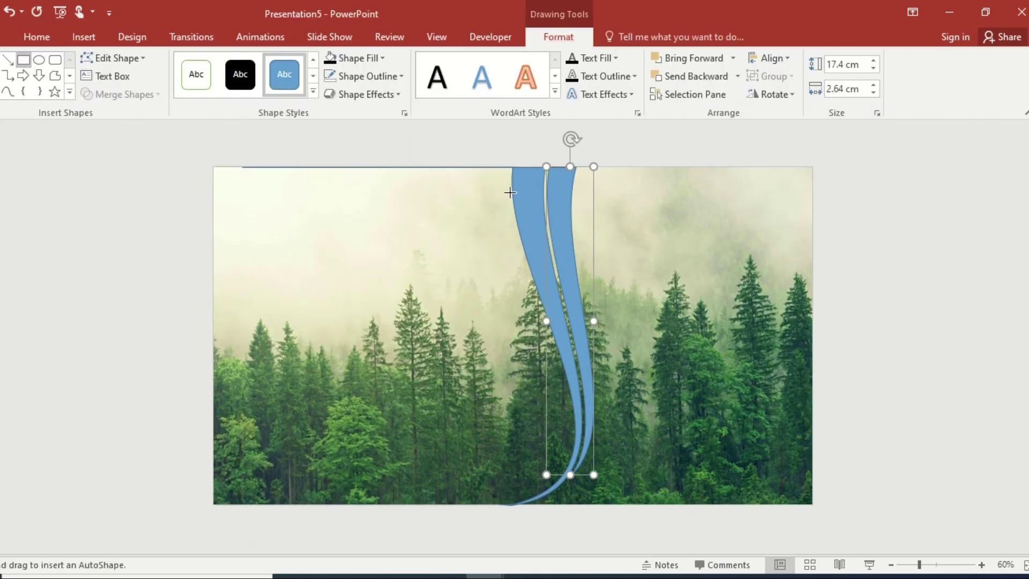
Draw a rectangle over the slide's right half and send it behind the curved stripes
drag(509, 166, 813, 504)
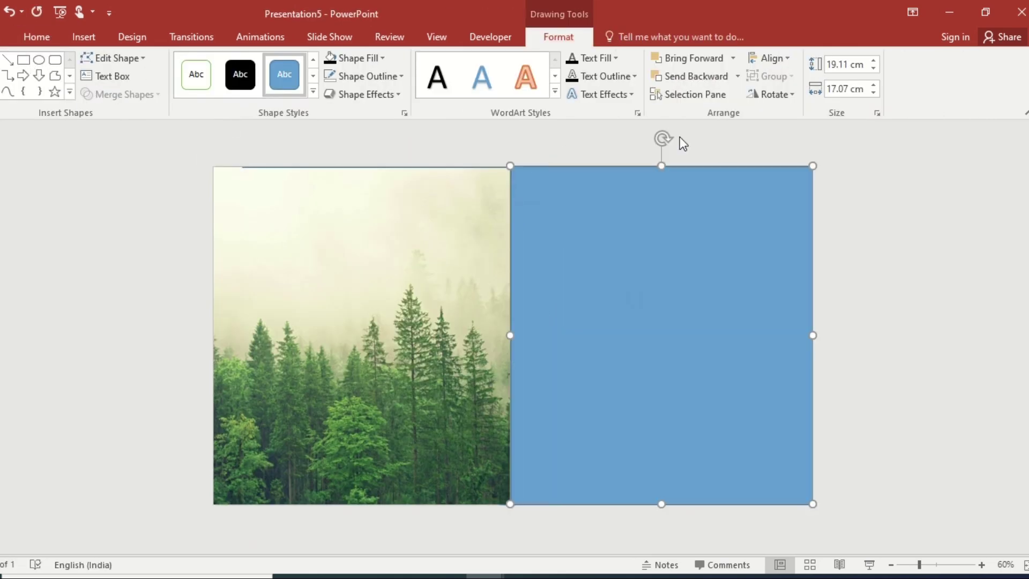
click(700, 74)
click(700, 75)
click(700, 75)
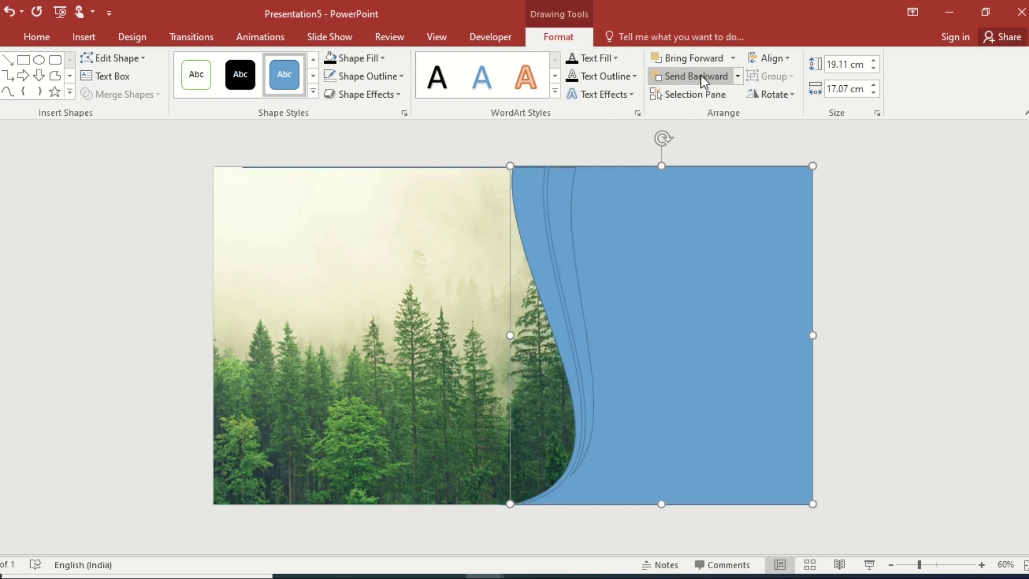
Remove the outlines from the rectangle, curved stripes, and forest picture
shift+click(563, 189)
shift+click(492, 189)
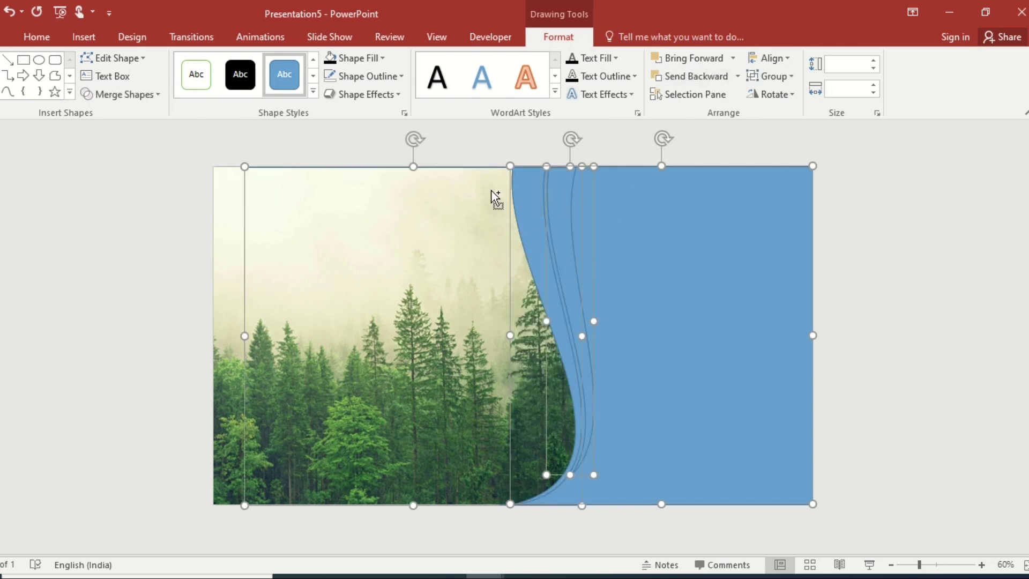
click(376, 75)
click(371, 215)
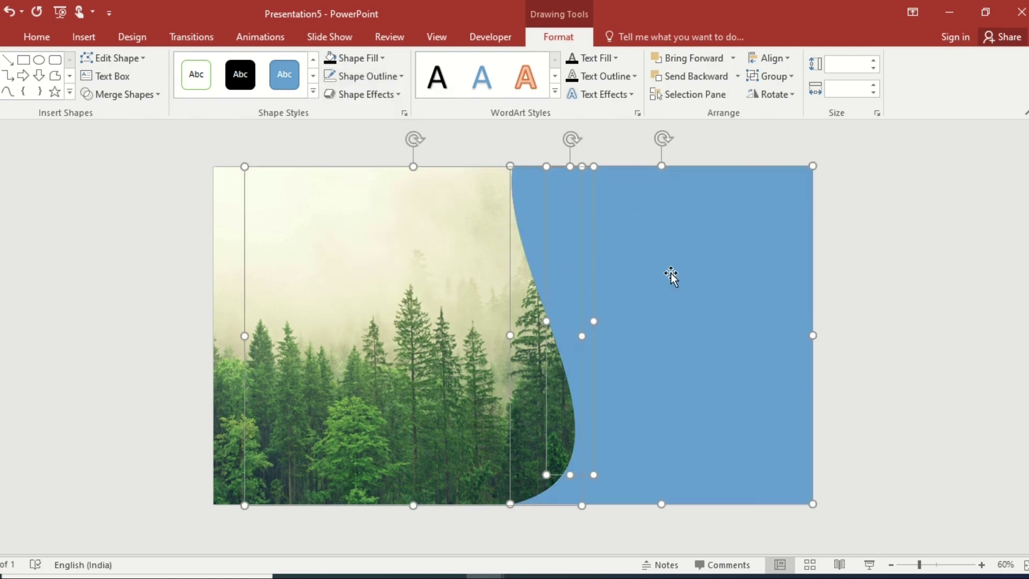
Fill the right panel with semi-transparent dark green
right_click(708, 235)
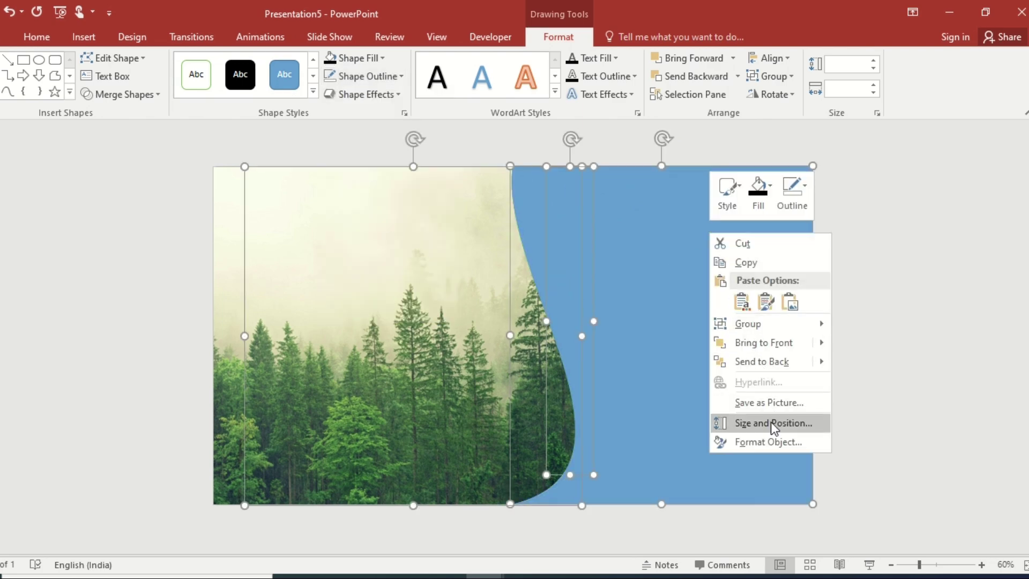
click(774, 443)
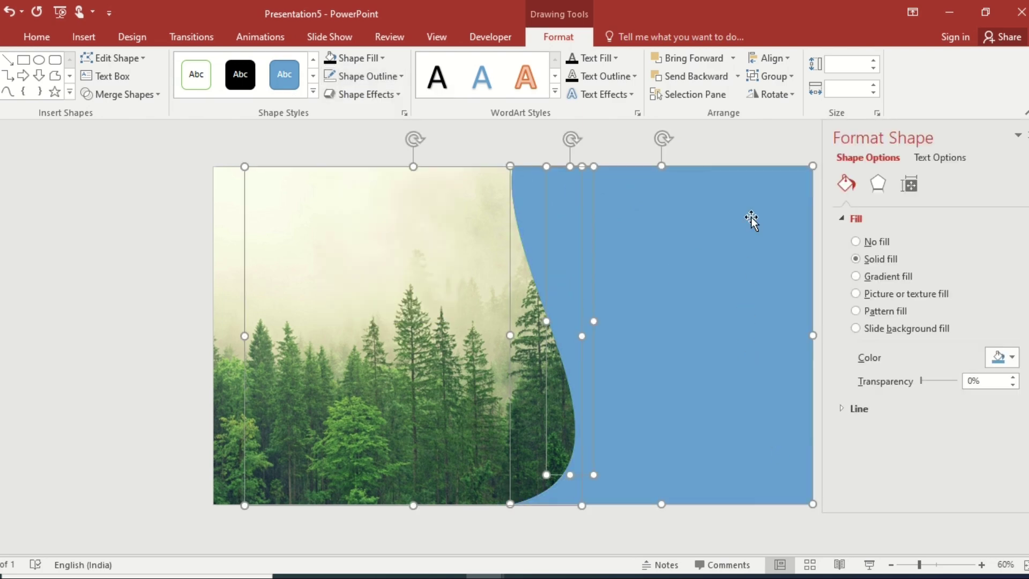
click(757, 155)
click(765, 222)
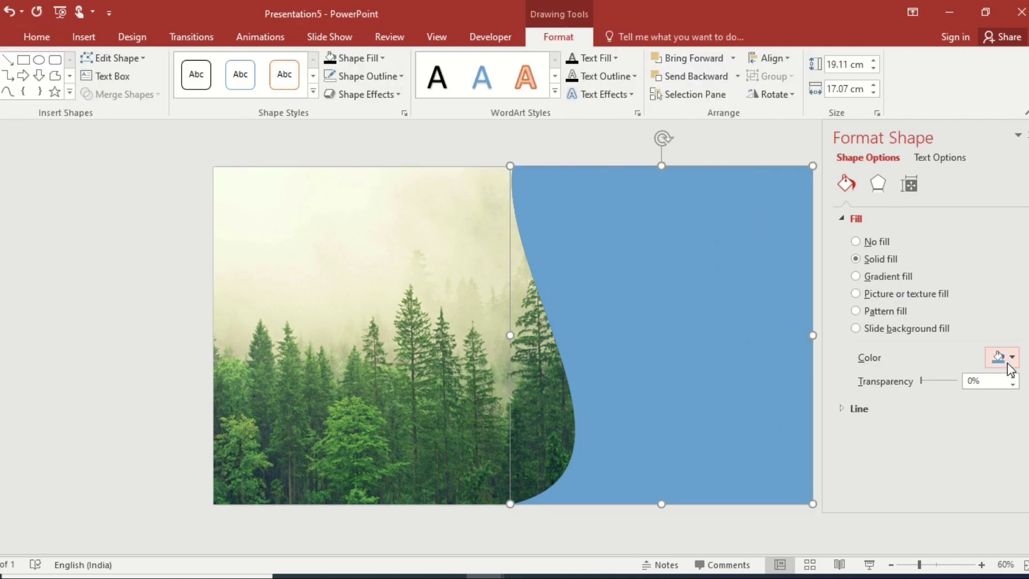
click(1012, 358)
click(1016, 448)
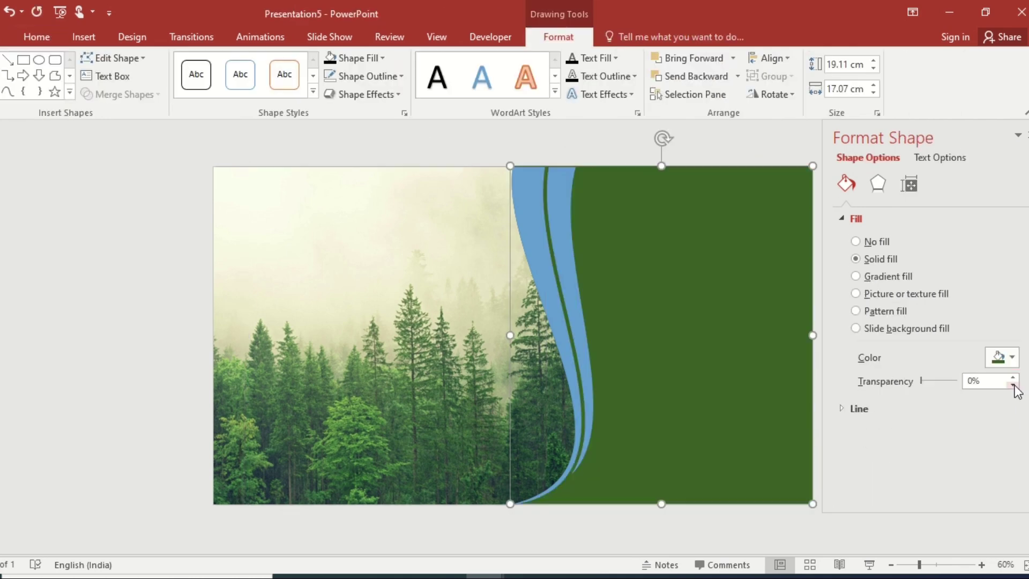
click(1013, 377)
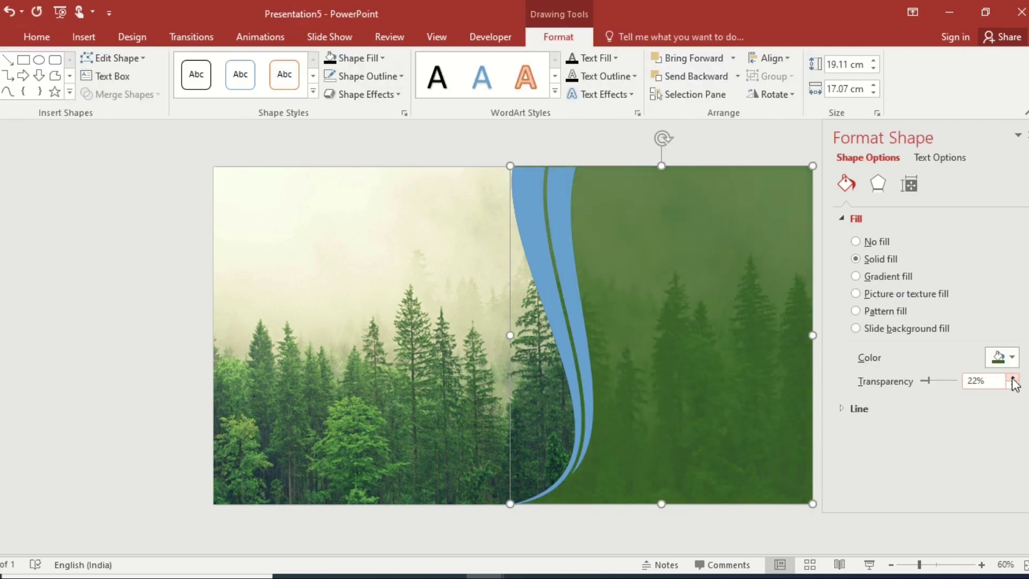
Colour one curved stripe light green and the other white
click(564, 212)
click(1011, 359)
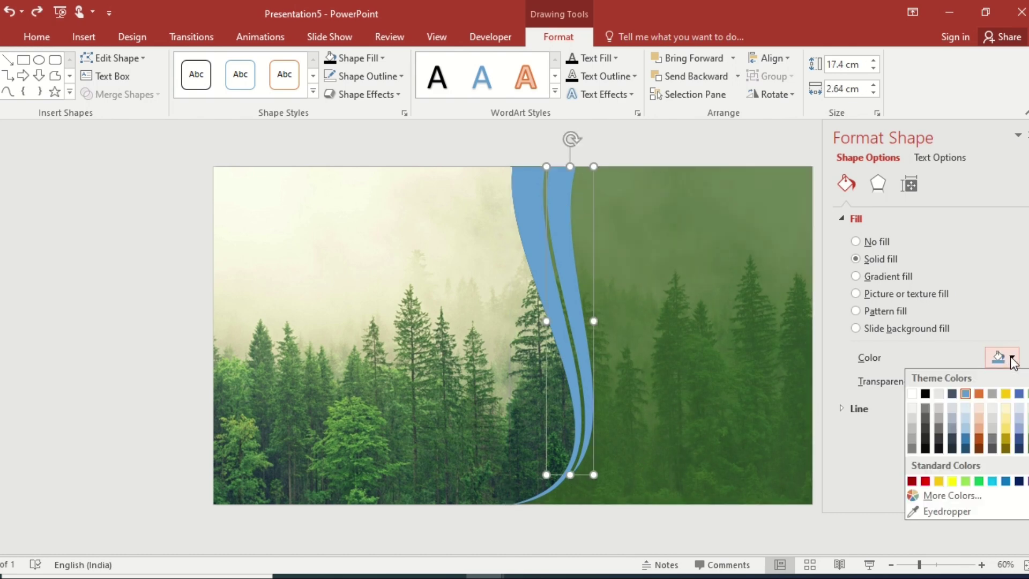
click(965, 480)
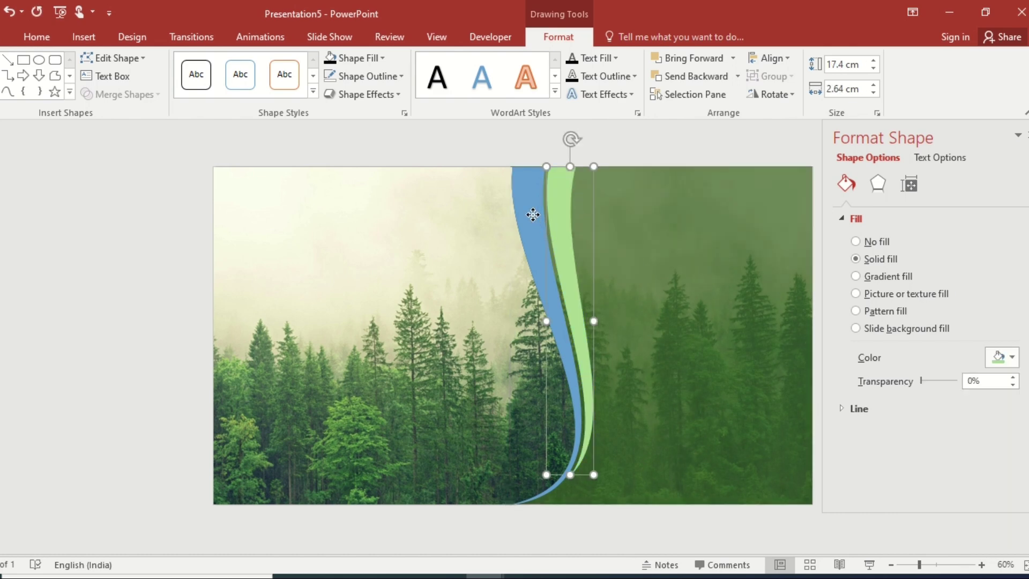
click(531, 214)
click(1012, 359)
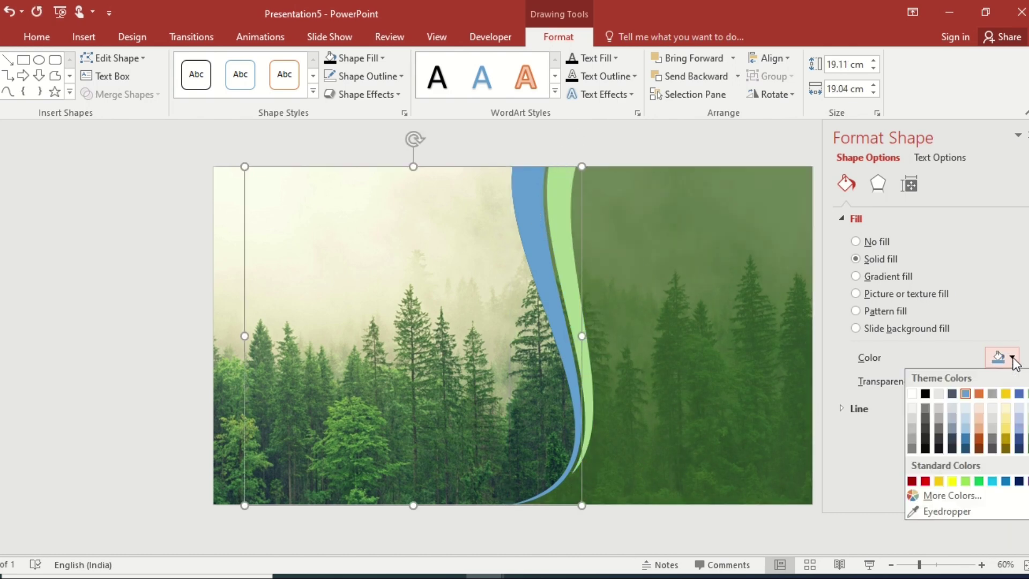
click(913, 393)
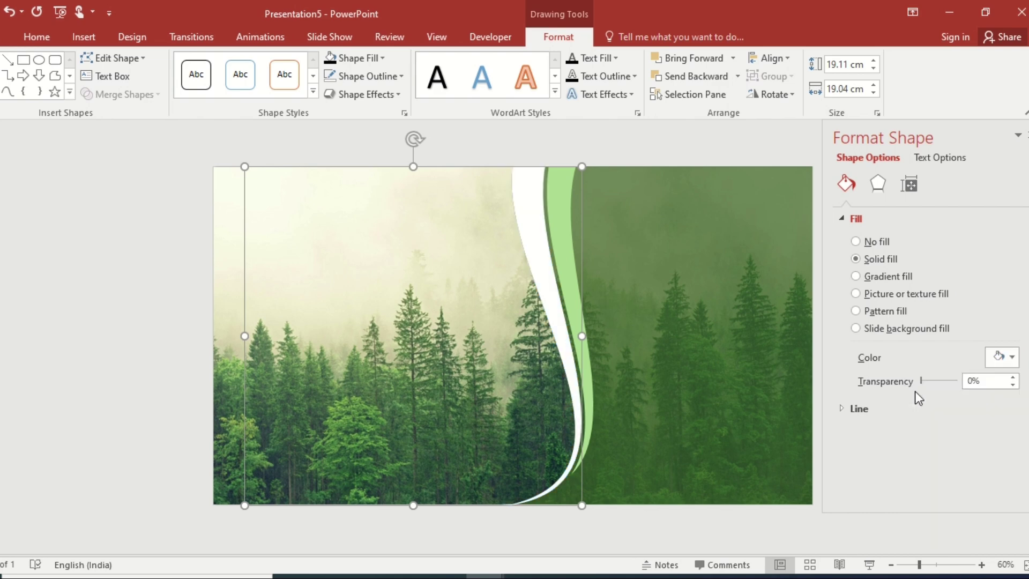
click(875, 217)
Apply an inner shadow to the white stripe with 4 pt blur and 13% transparency
click(877, 183)
click(1004, 239)
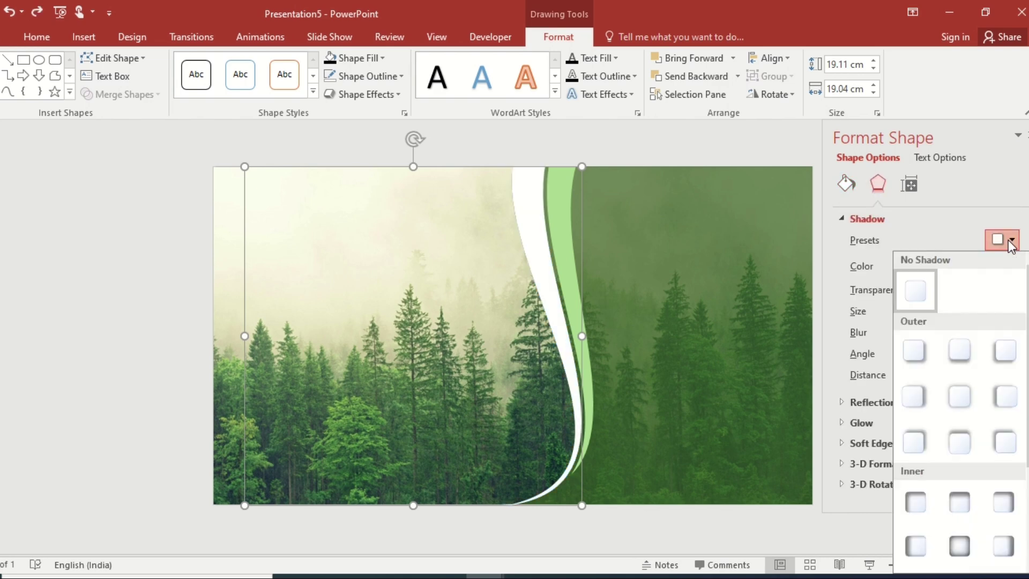
click(958, 545)
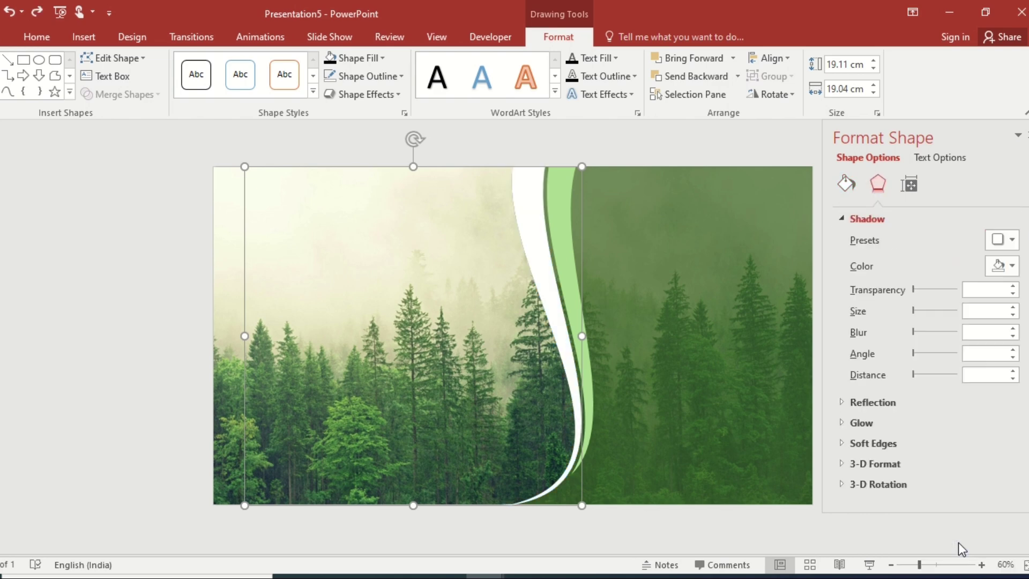
click(1013, 336)
click(1013, 337)
click(1014, 337)
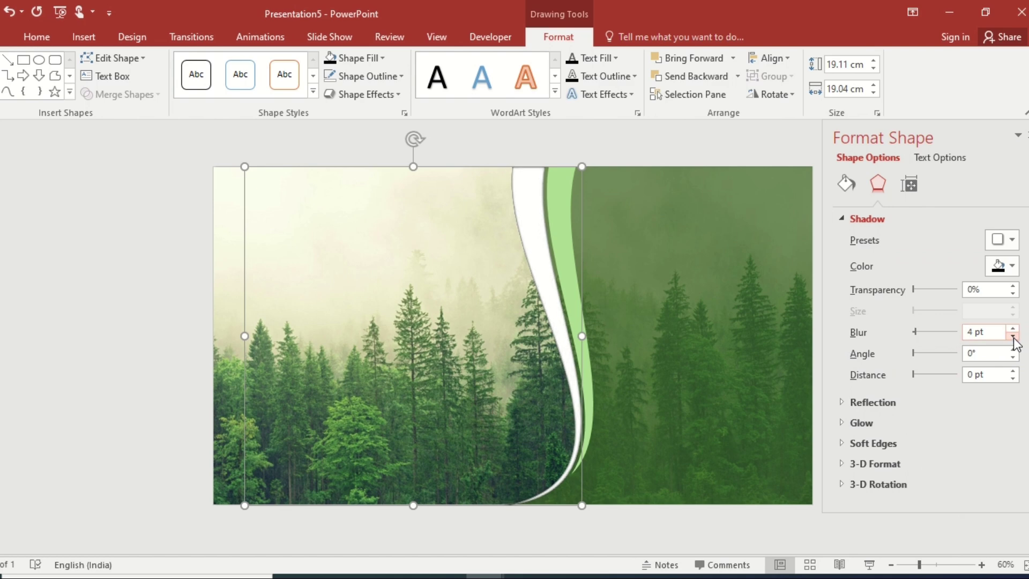
click(1015, 288)
click(1027, 135)
Paste the NATURE heading and paragraph text boxes onto the green right panel
click(831, 201)
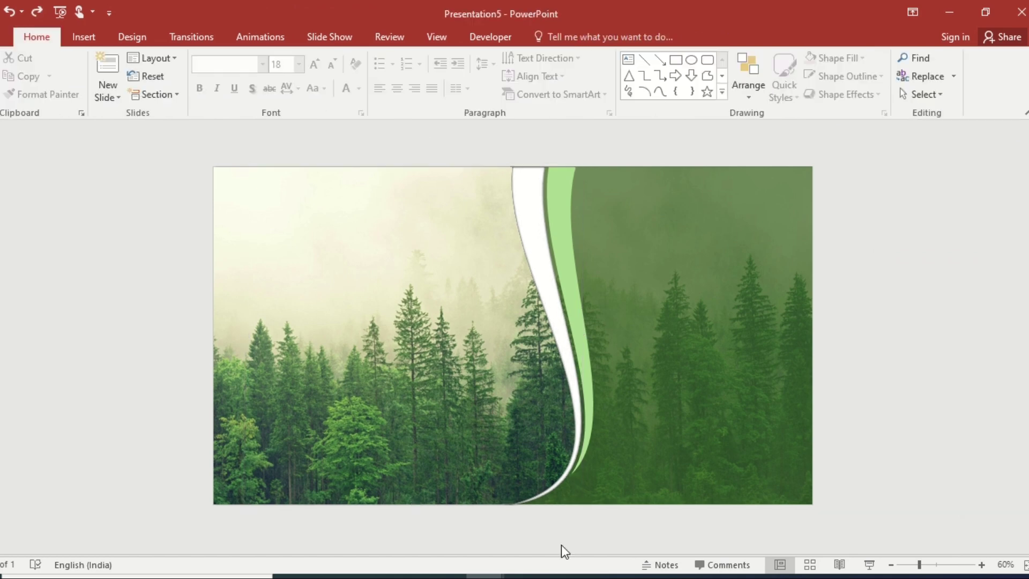
key(ctrl+v)
text(Nature includes all living things and their interactions with the surrounding physical environment. Nature can also be understood through the formation of the four physical spheres: land, ocean, freshwater, and atmosphere. Nature is the ultimate source of our life. Both living and non-living things comprise nature, and all are interdependent, which helps maintain the ecosystem. Plants, animals, and humans all depend on nature for their survival. It supplies oxygen, sunlight, soil, water, and other essential components.)
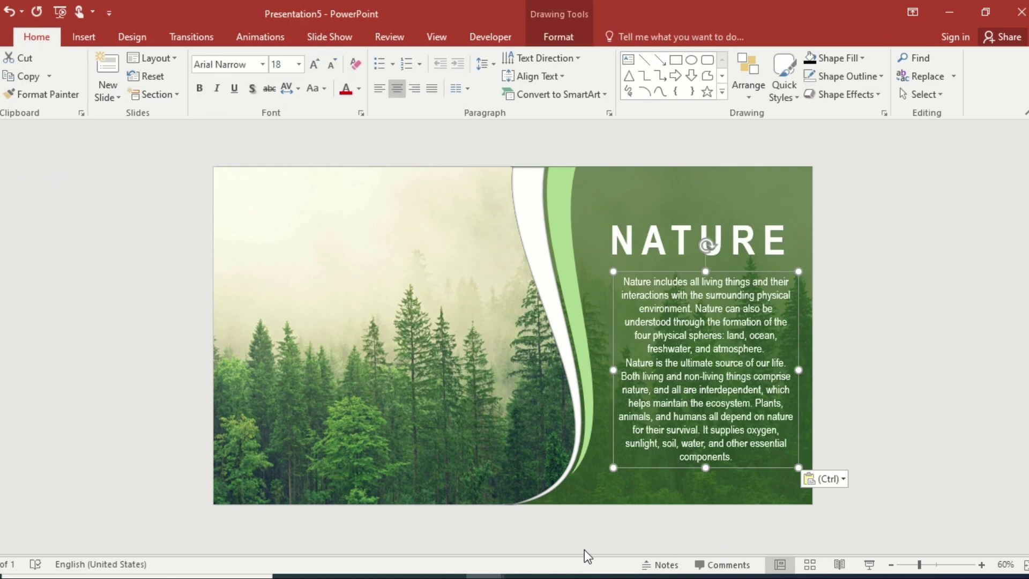
click(837, 395)
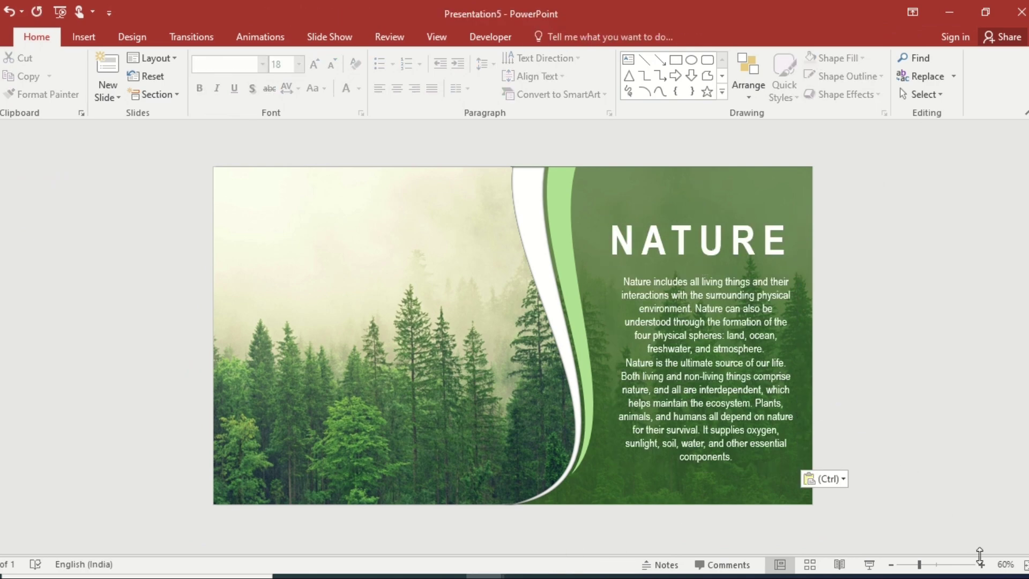